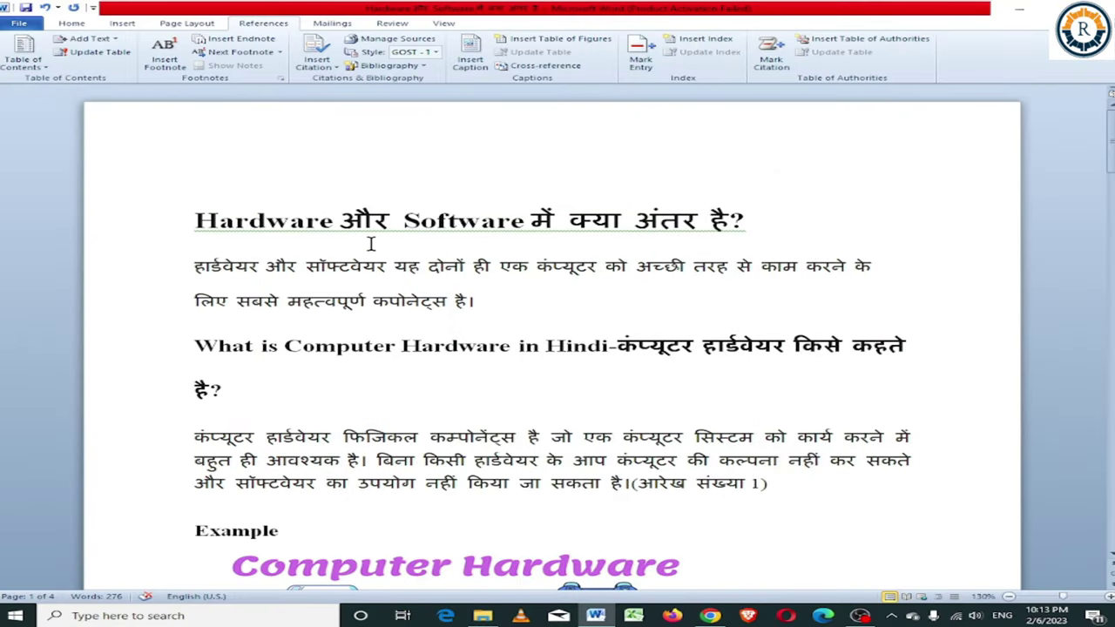
Step: Insert a page break (Ctrl+Enter) before the Software heading so it starts on a new page
scroll(381, 272, "down", 1)
scroll(379, 274, "down", 2)
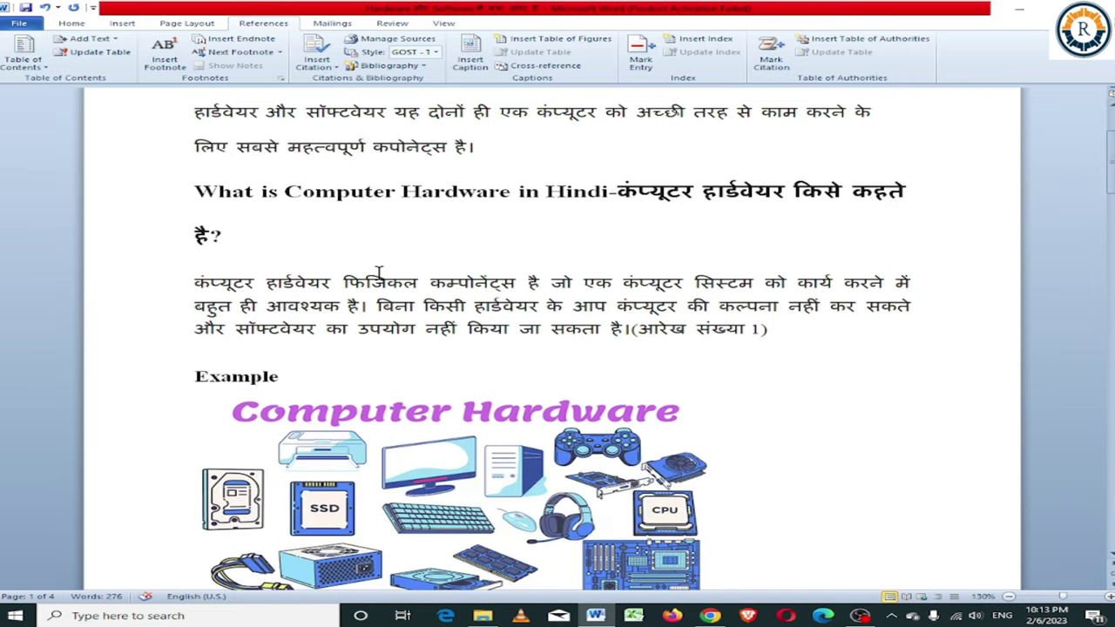
scroll(372, 276, "down", 3)
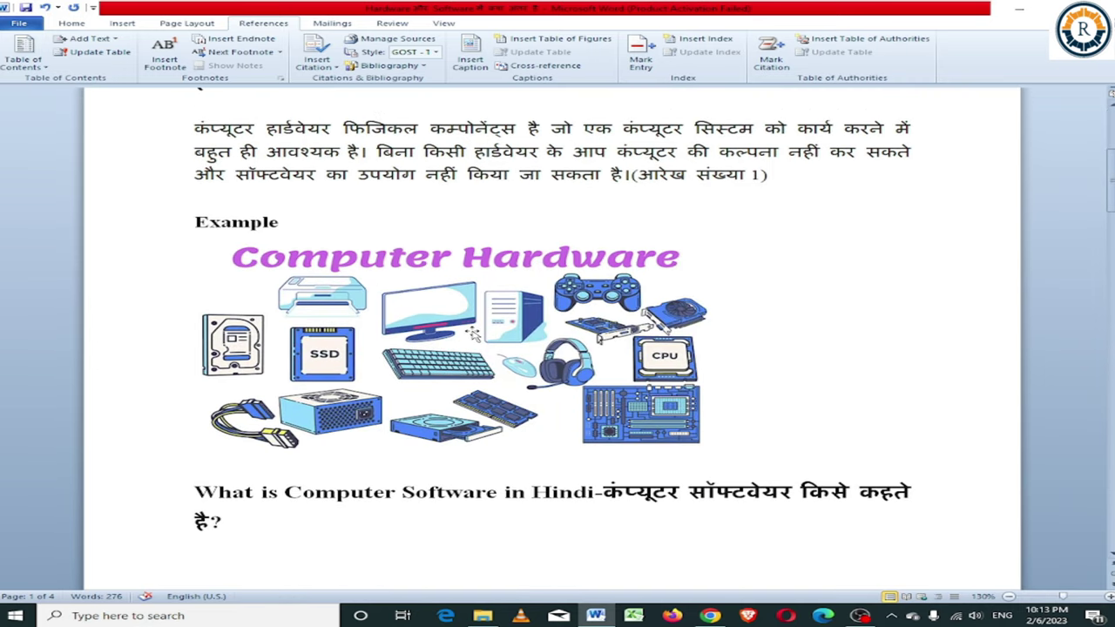
scroll(404, 273, "up", 5)
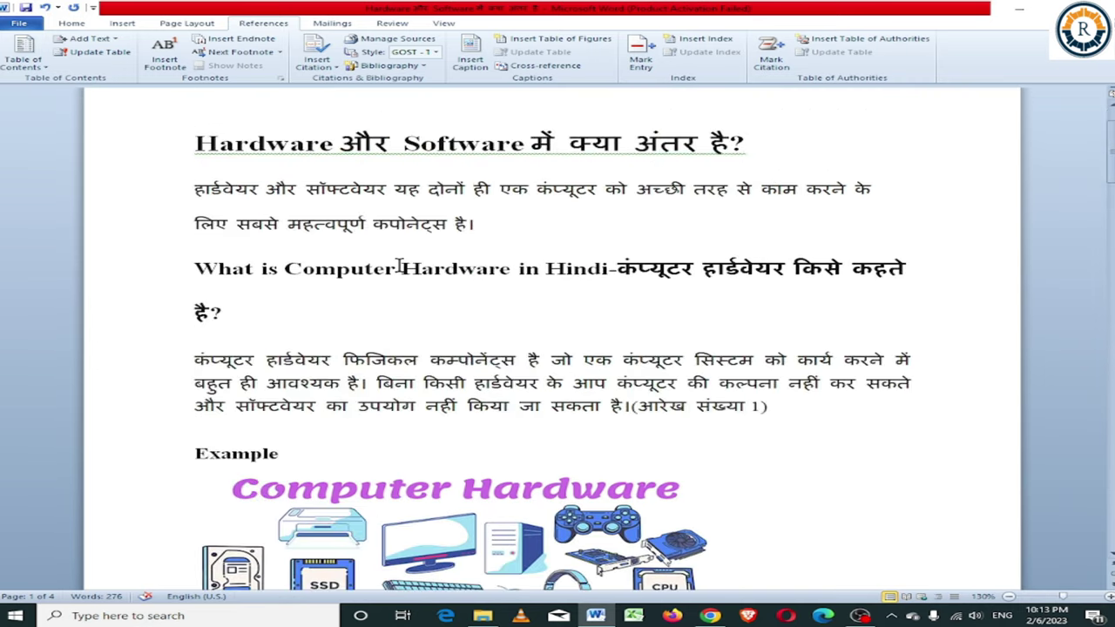
scroll(436, 308, "down", 3)
scroll(441, 319, "down", 5)
scroll(442, 318, "down", 4)
scroll(441, 317, "down", 3)
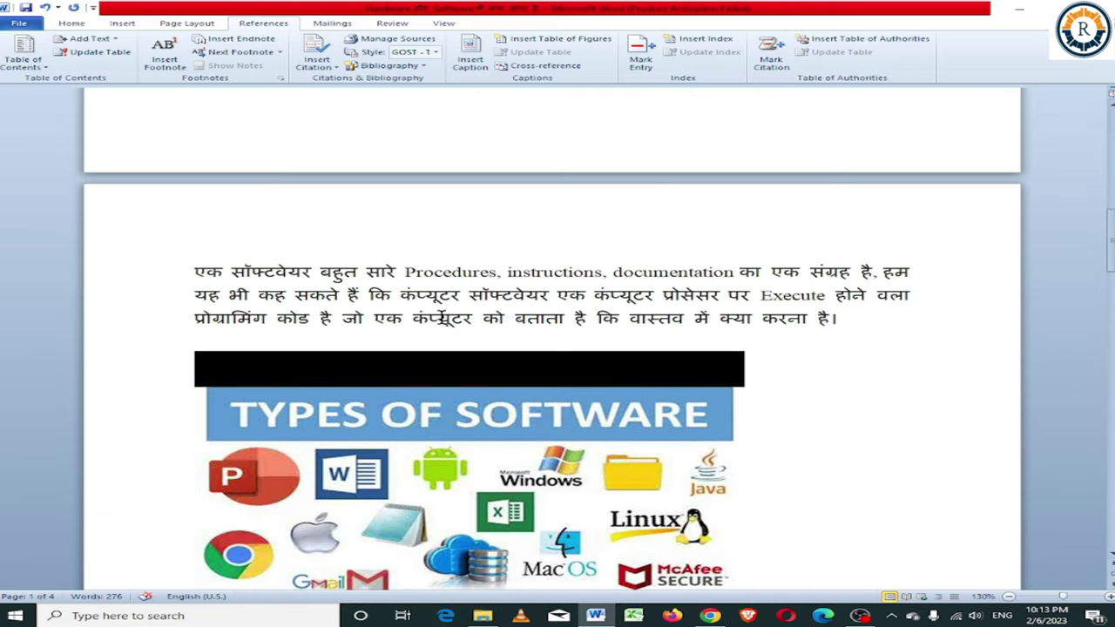
scroll(442, 318, "down", 2)
scroll(443, 318, "down", 1)
scroll(443, 318, "down", 2)
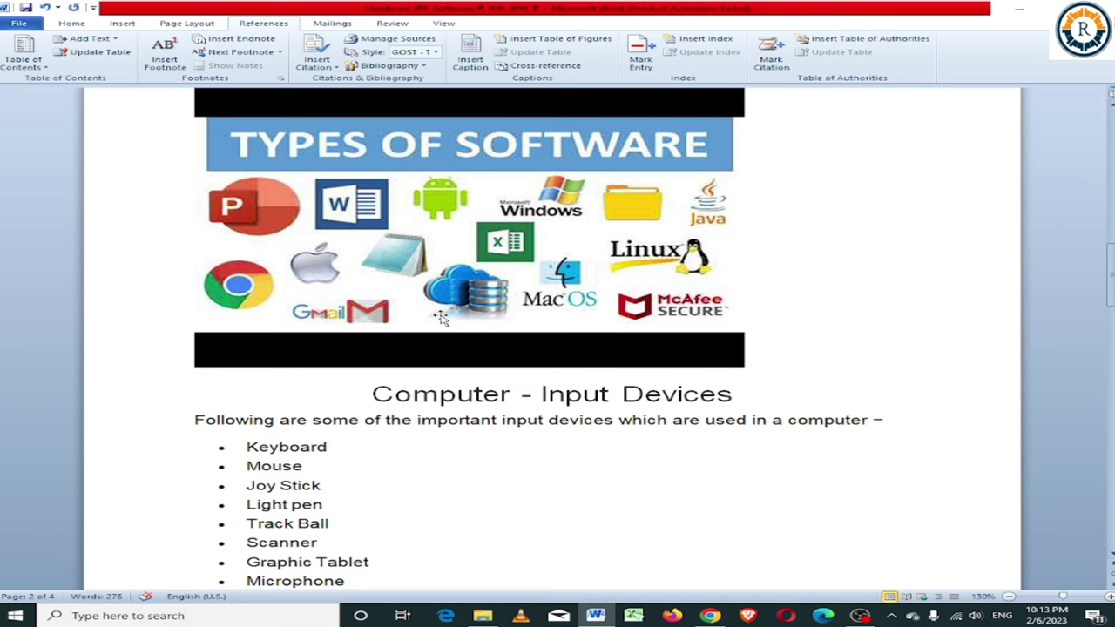
scroll(440, 318, "up", 8)
scroll(441, 318, "up", 6)
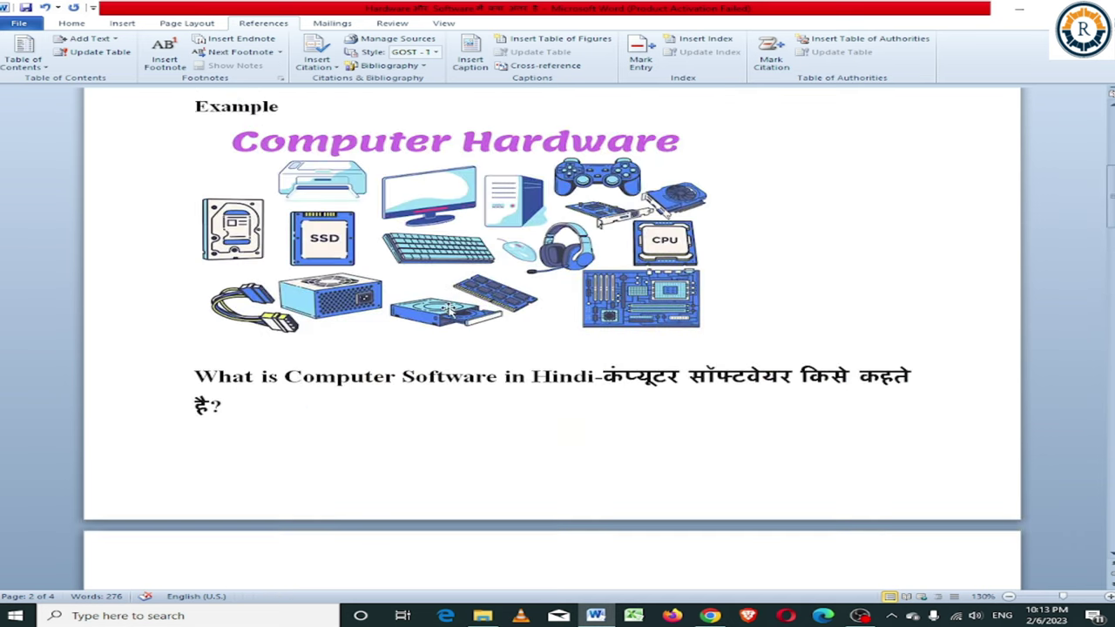
scroll(524, 342, "up", 4)
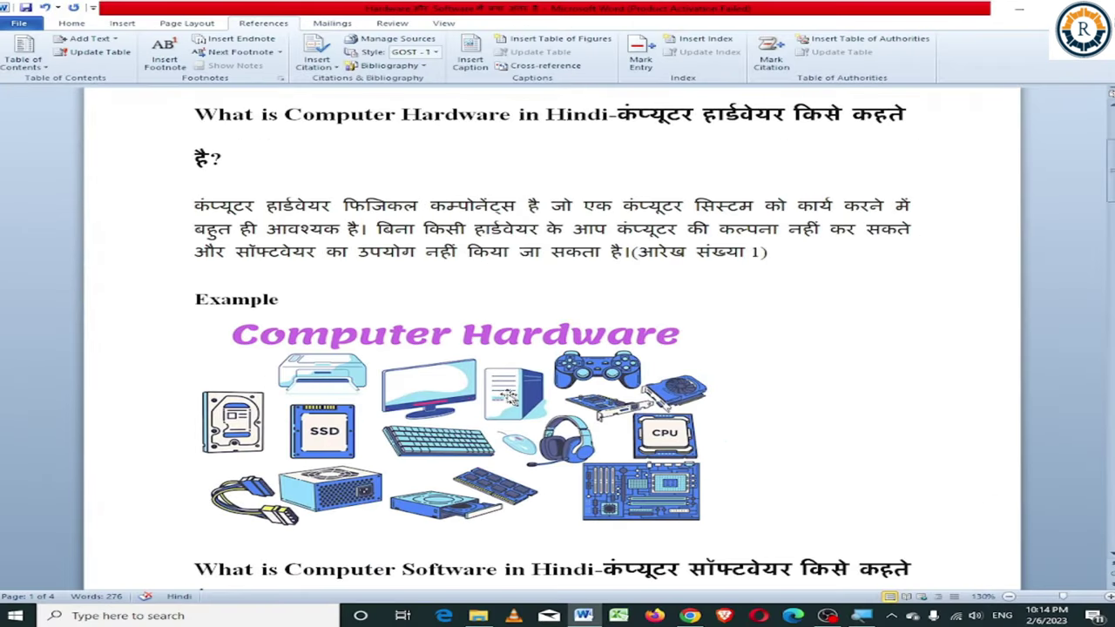
left_click(488, 400)
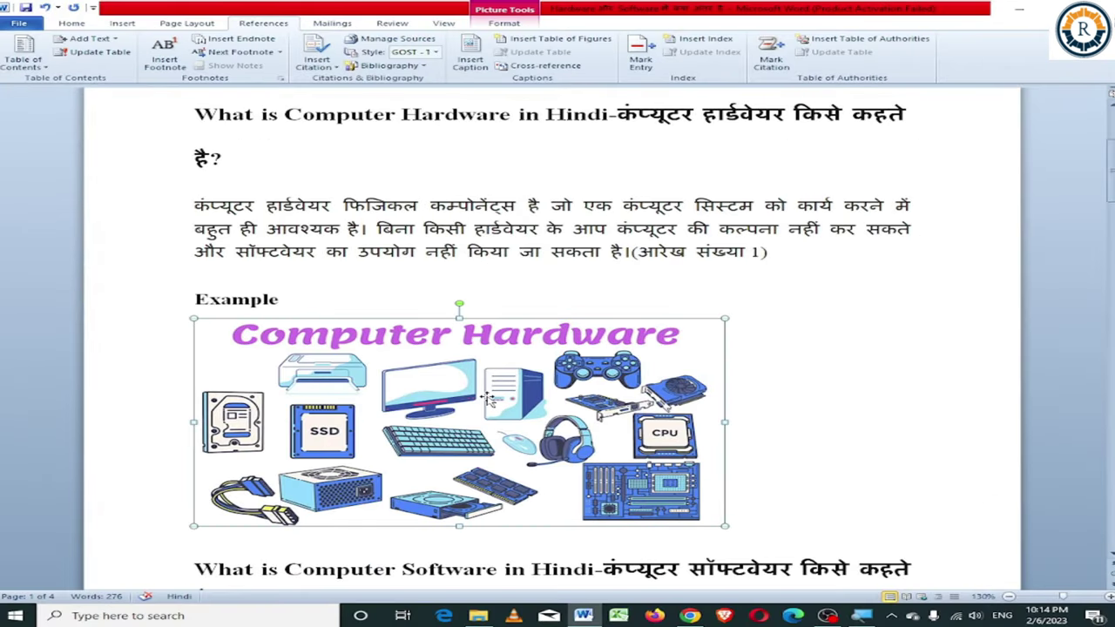
left_click(197, 542)
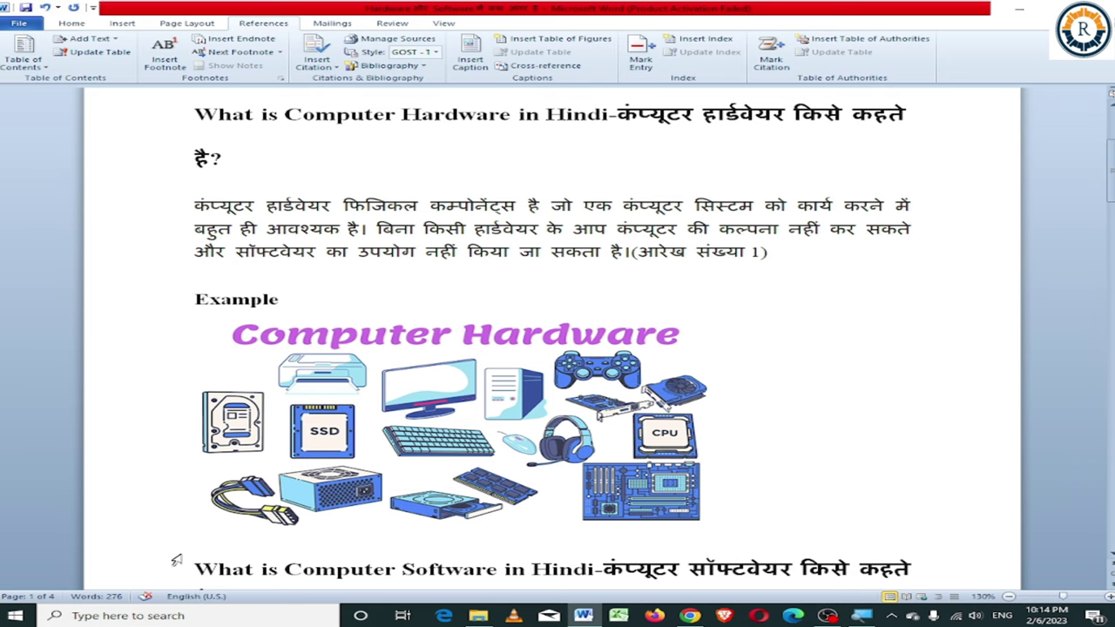
key("ctrl+Return")
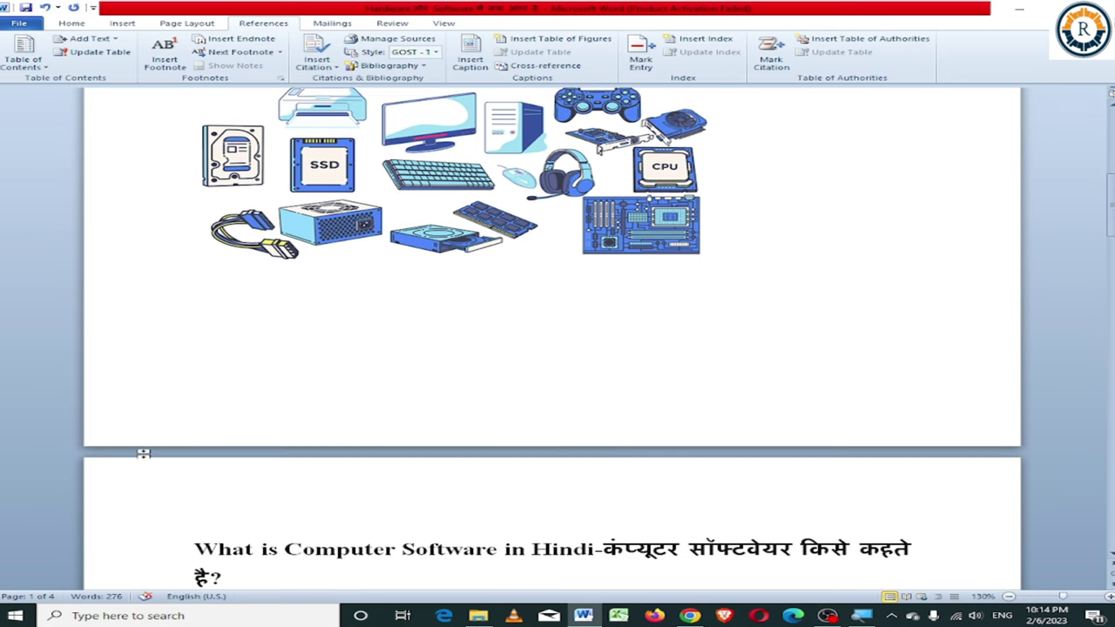
Step: Delete the custom caption labels आरेख संख्या and चित्र साक्ष्य, leaving the label on Equation
left_click(471, 61)
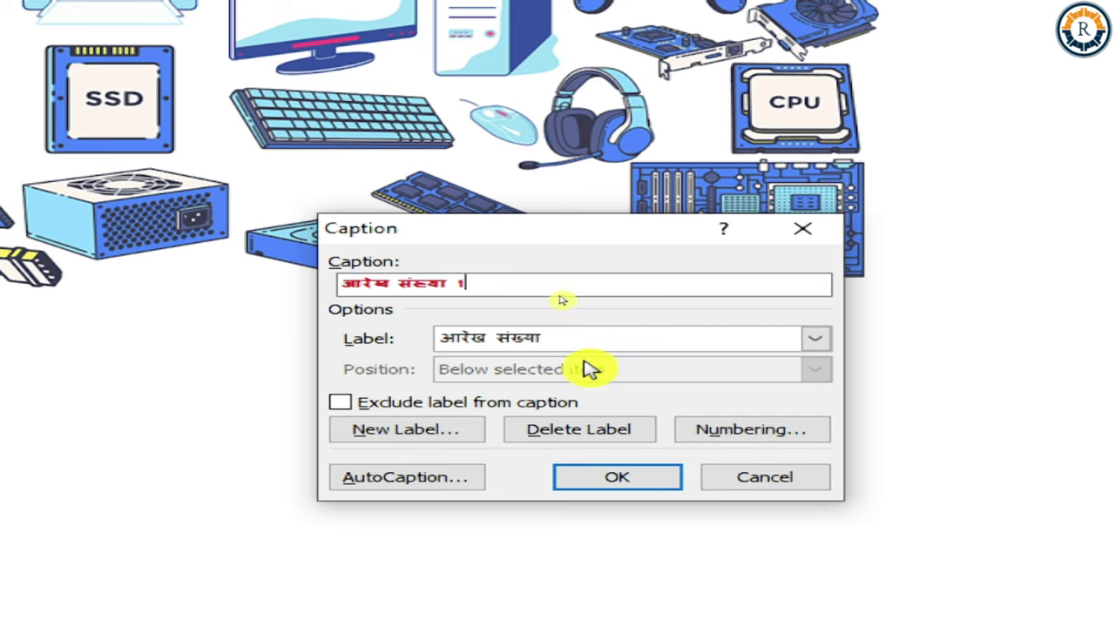
left_click(610, 437)
left_click(542, 344)
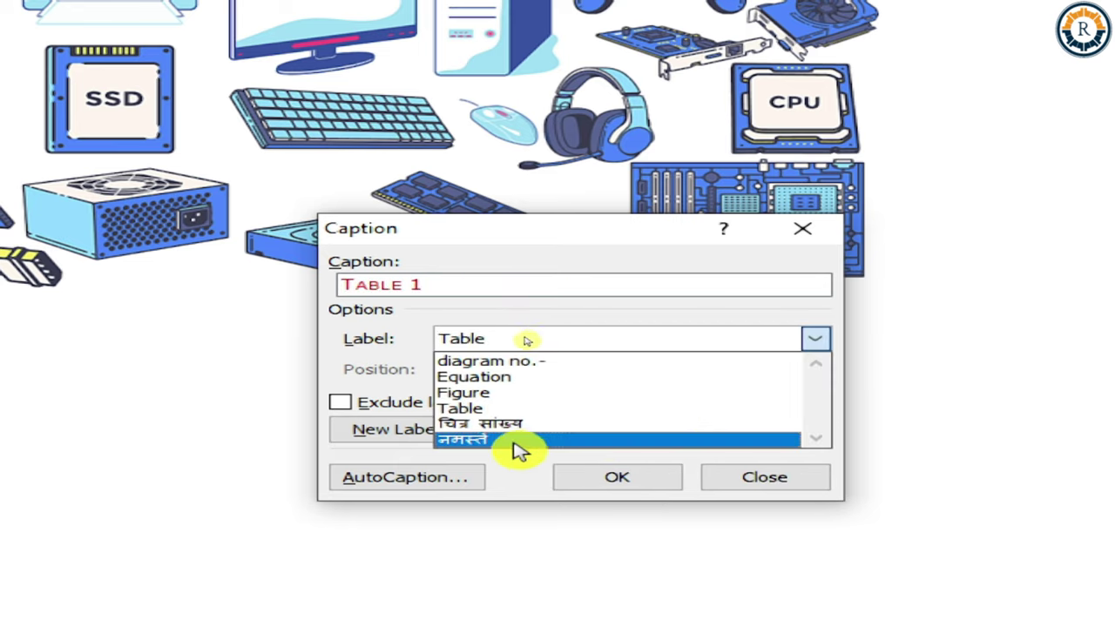
left_click(555, 427)
left_click(623, 427)
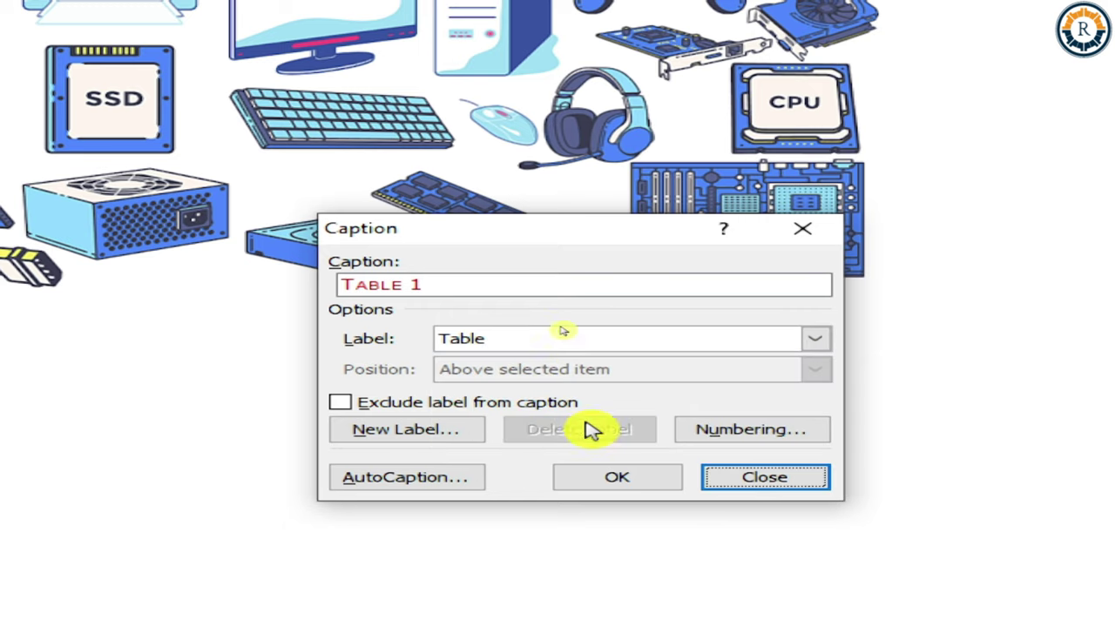
left_click(565, 338)
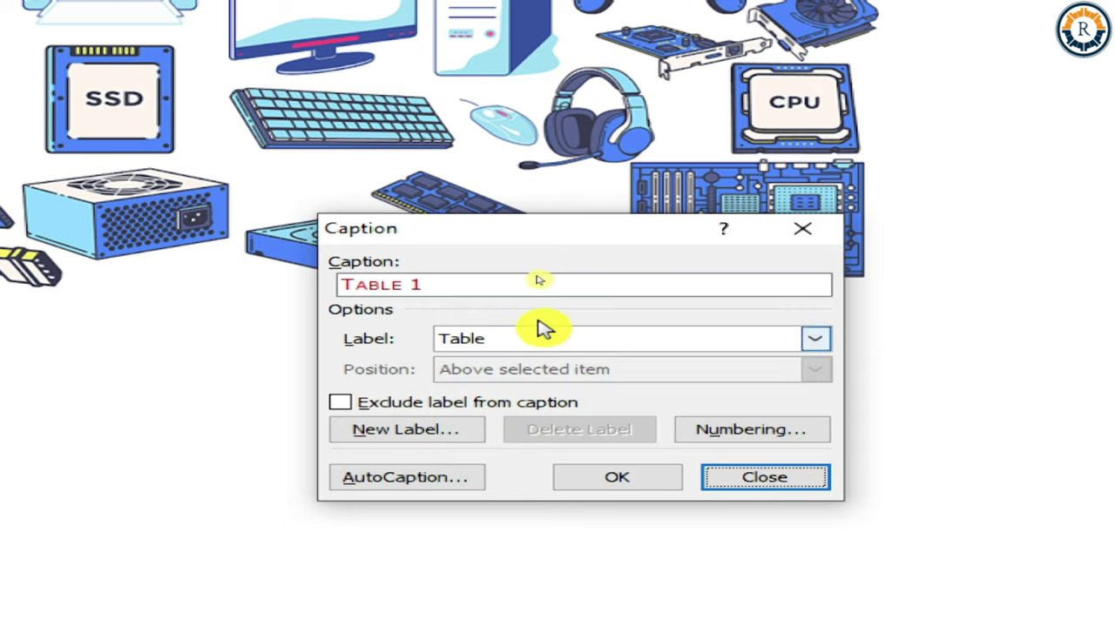
left_click(518, 340)
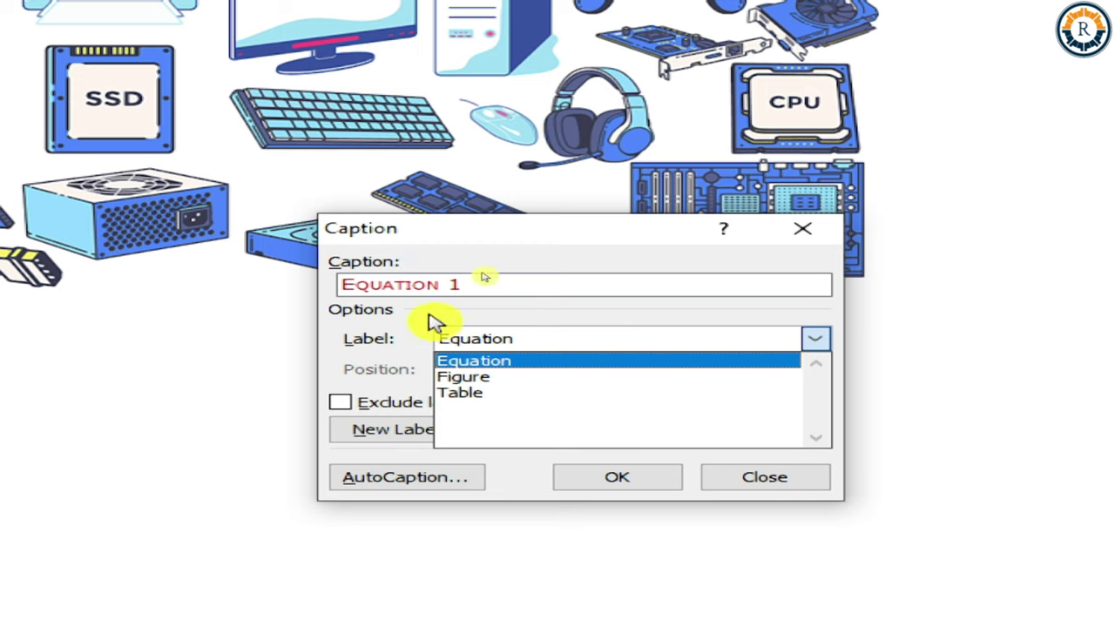
left_click(379, 336)
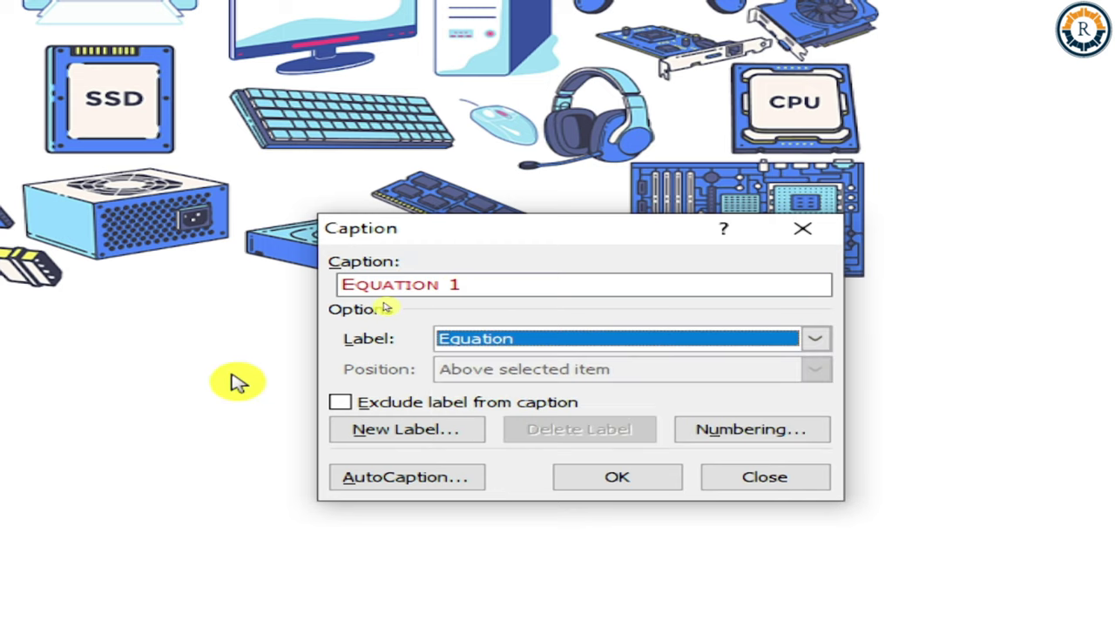
Step: Open the New Label box and clear the test text 'gf' from the label name
left_click(398, 435)
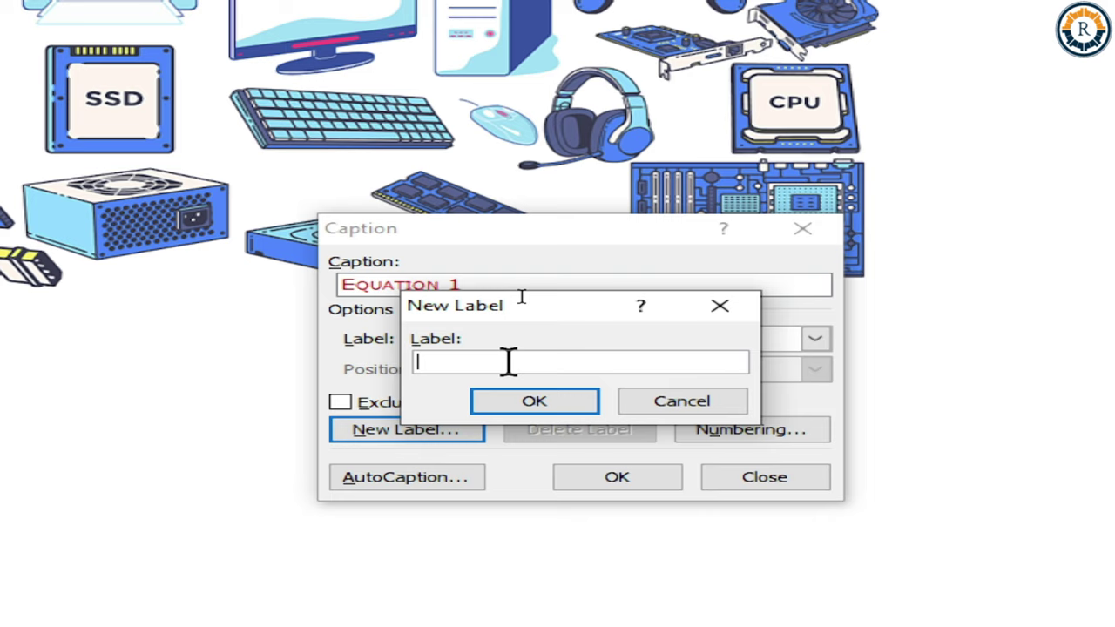
type("gf")
key("BackSpace")
key("BackSpace")
key("BackSpace")
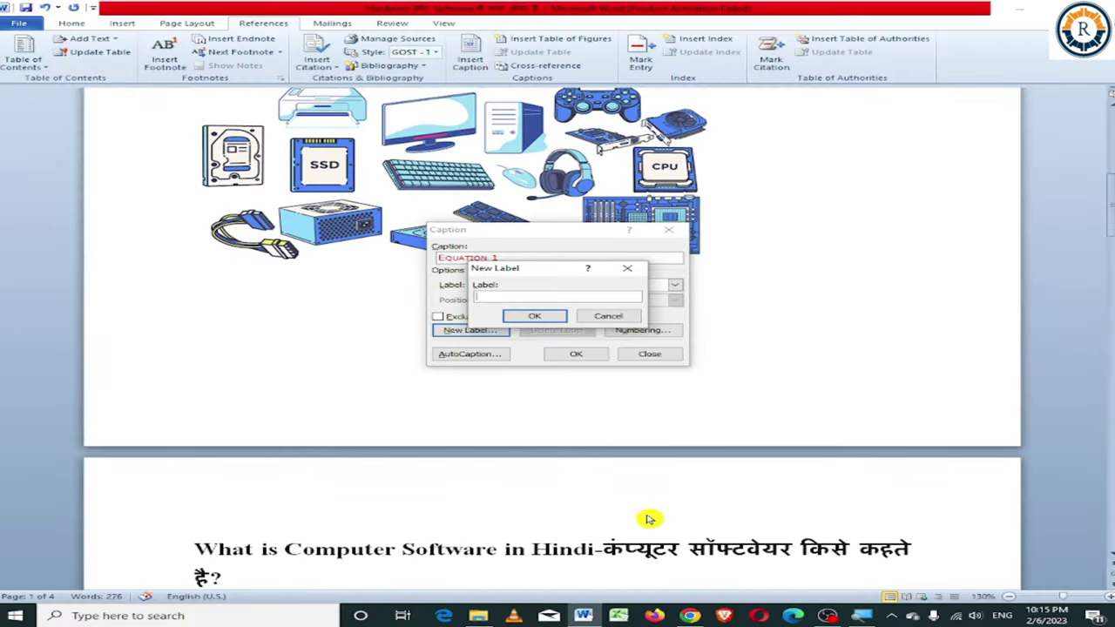
Step: Translate 'diagram number' with Google's english to hindi widget and copy 'आरेख संख्या'
left_click(689, 616)
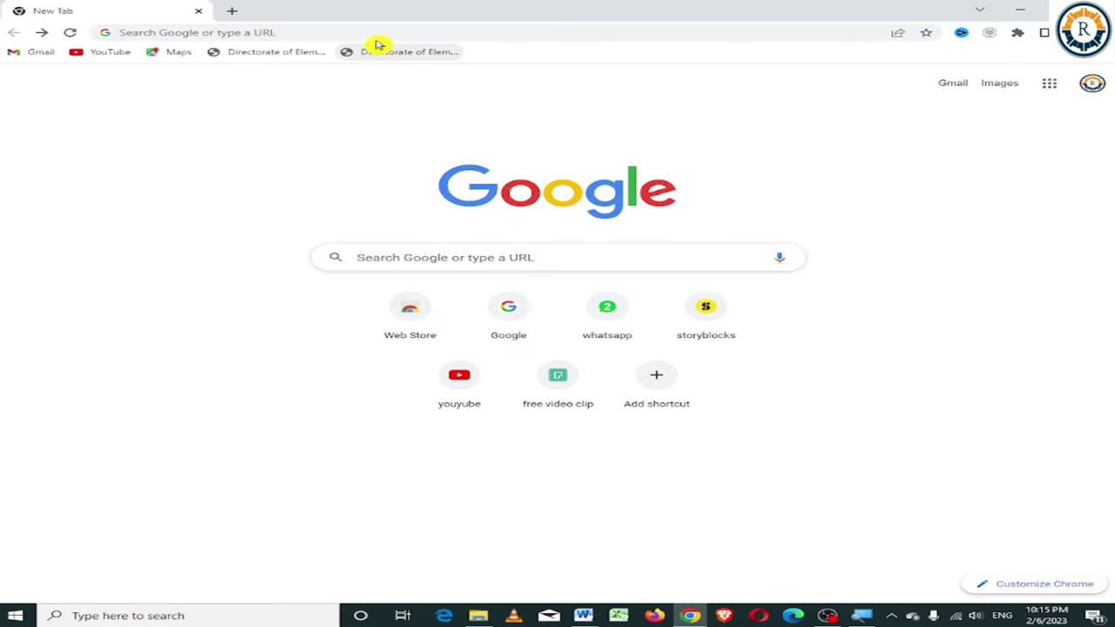
left_click(419, 32)
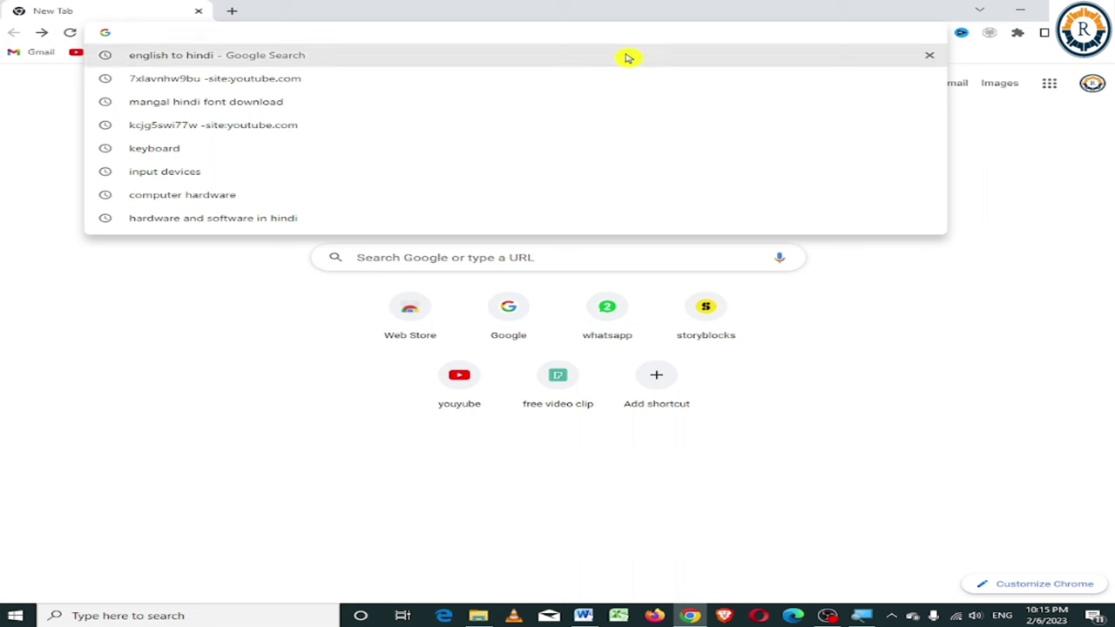
type("e")
key("Down")
key("Return")
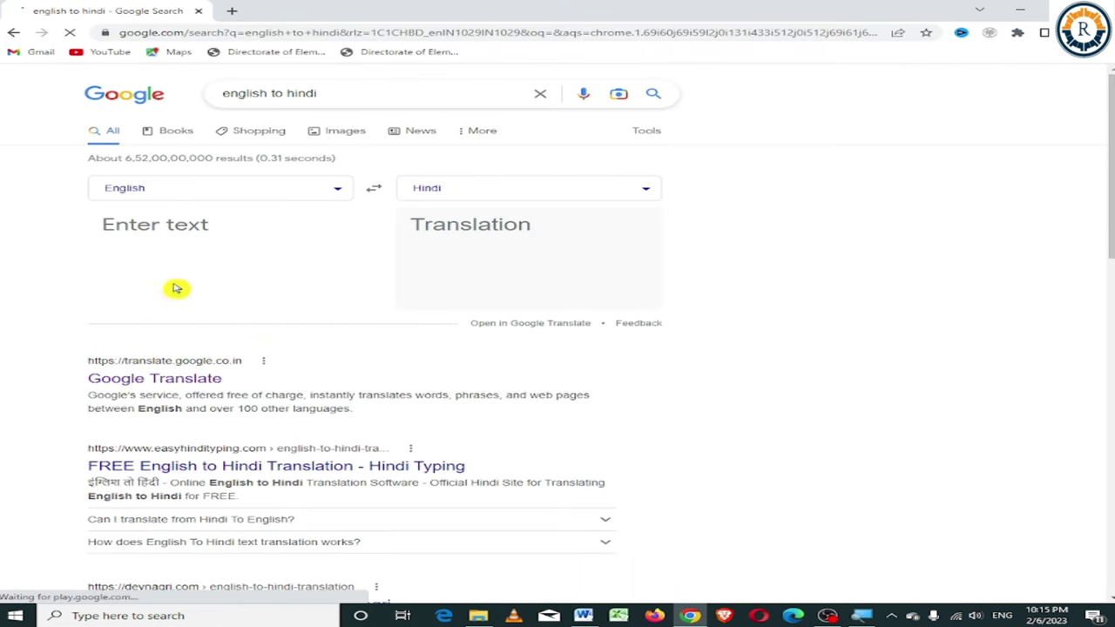
left_click(211, 234)
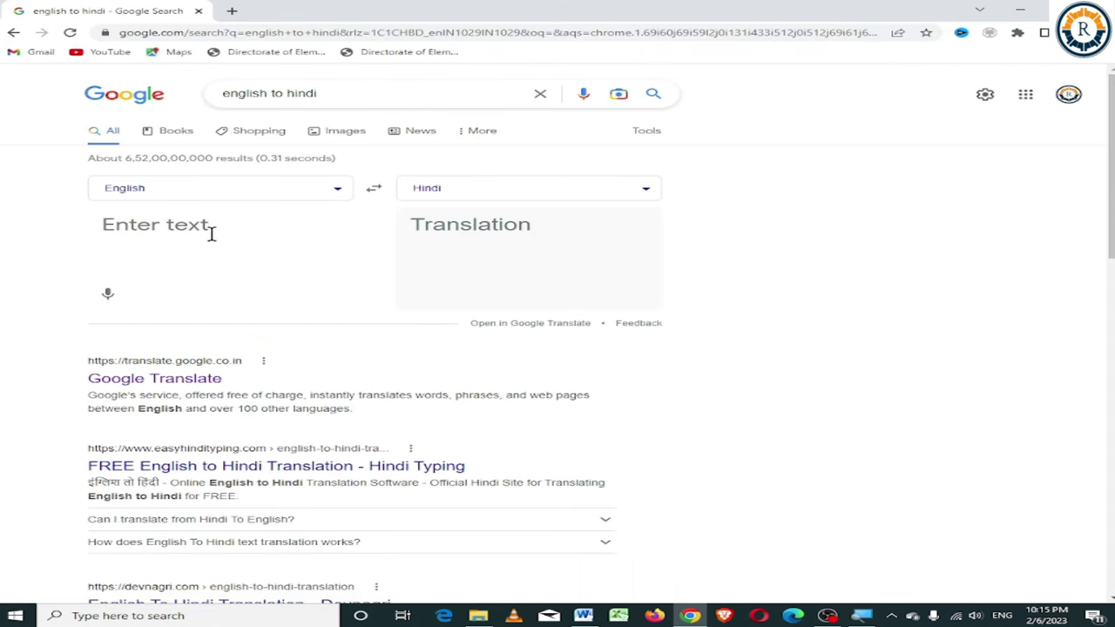
type("diagram number")
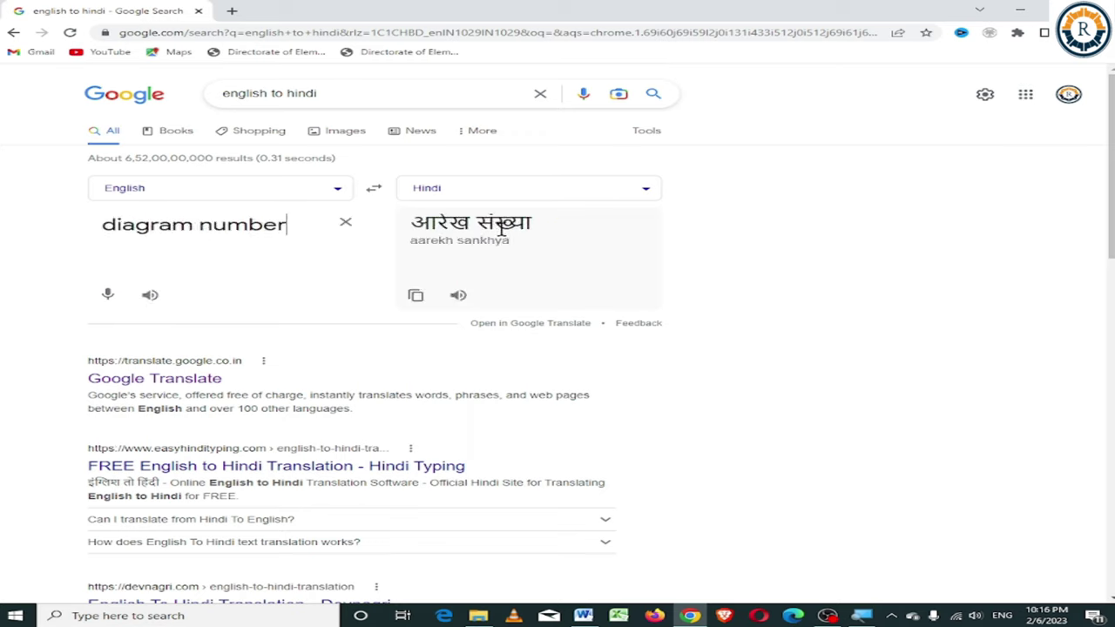
left_click(416, 296)
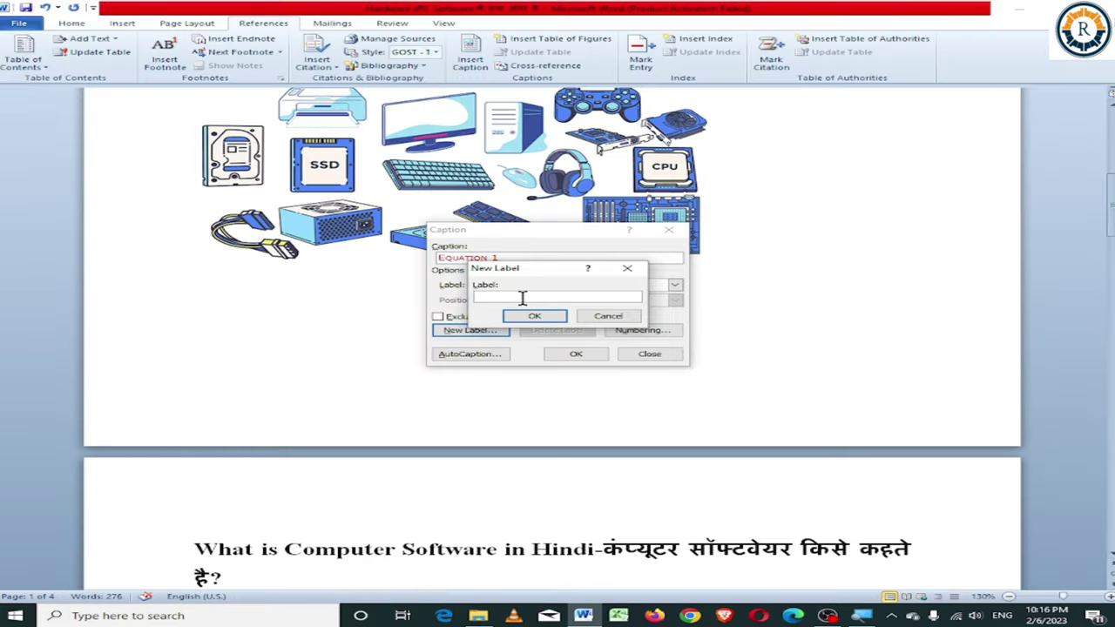
type("आरेख संख्या")
Step: Create the आरेख संख्या label and insert a centred 'आरेख संख्या 1' caption under the hardware image
left_click(527, 319)
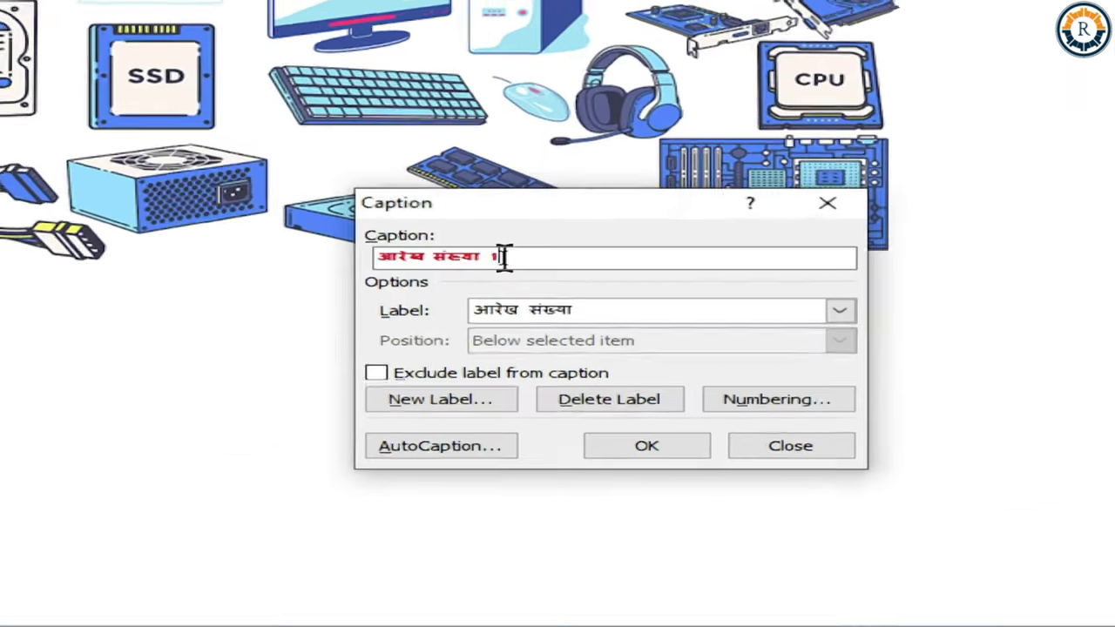
left_click(575, 356)
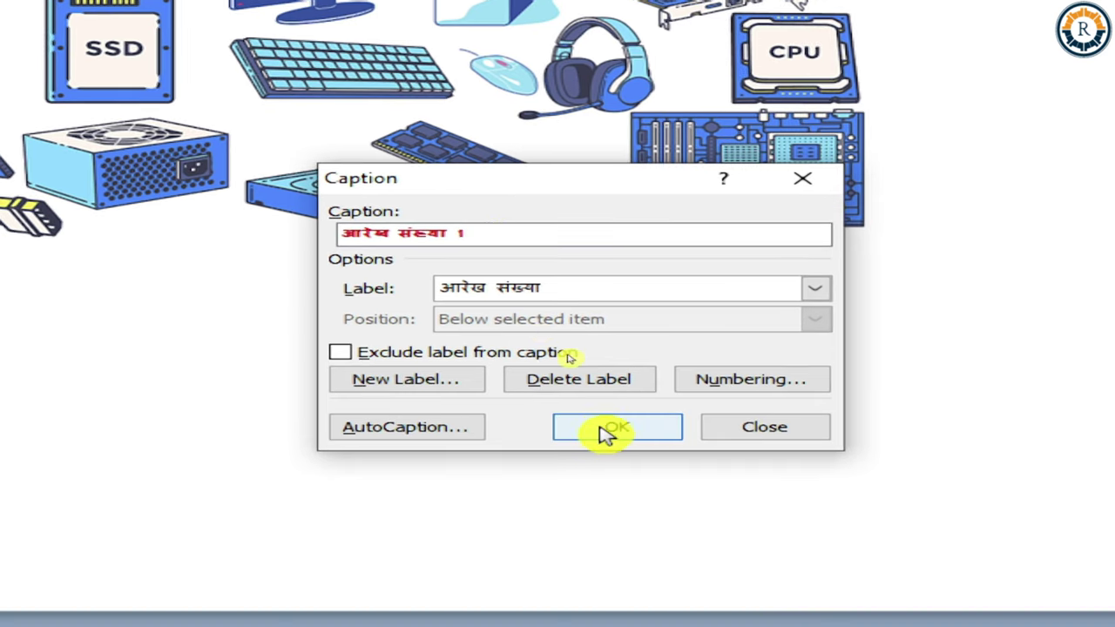
left_click(642, 449)
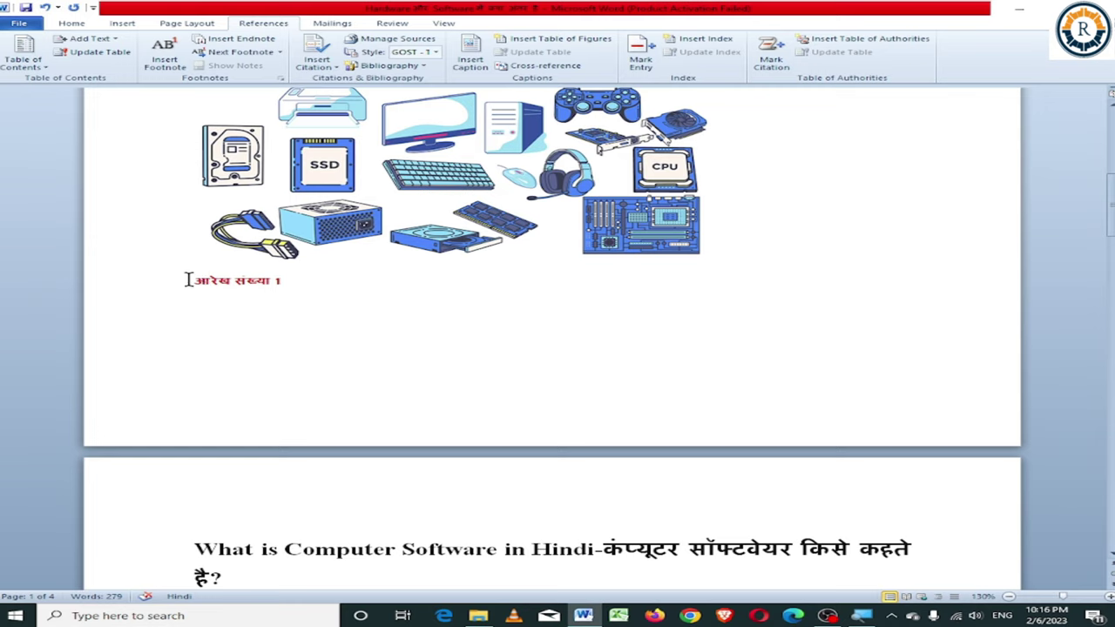
key("ctrl+e")
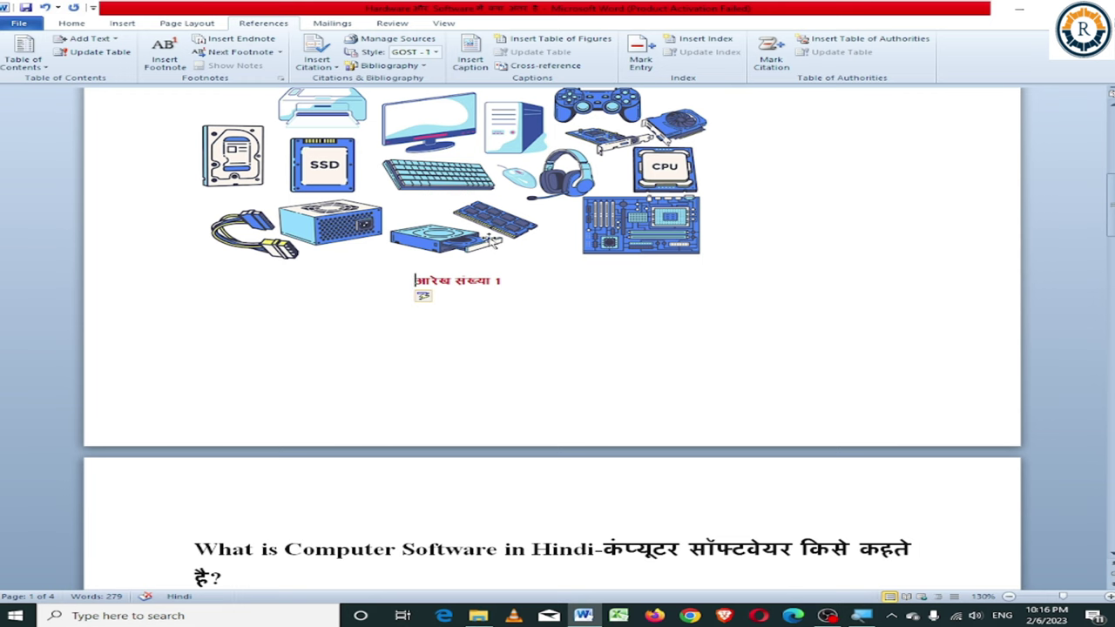
Step: Add an empty line above the Input Devices heading, below the Types of Software image
scroll(502, 263, "down", 3)
scroll(505, 257, "down", 2)
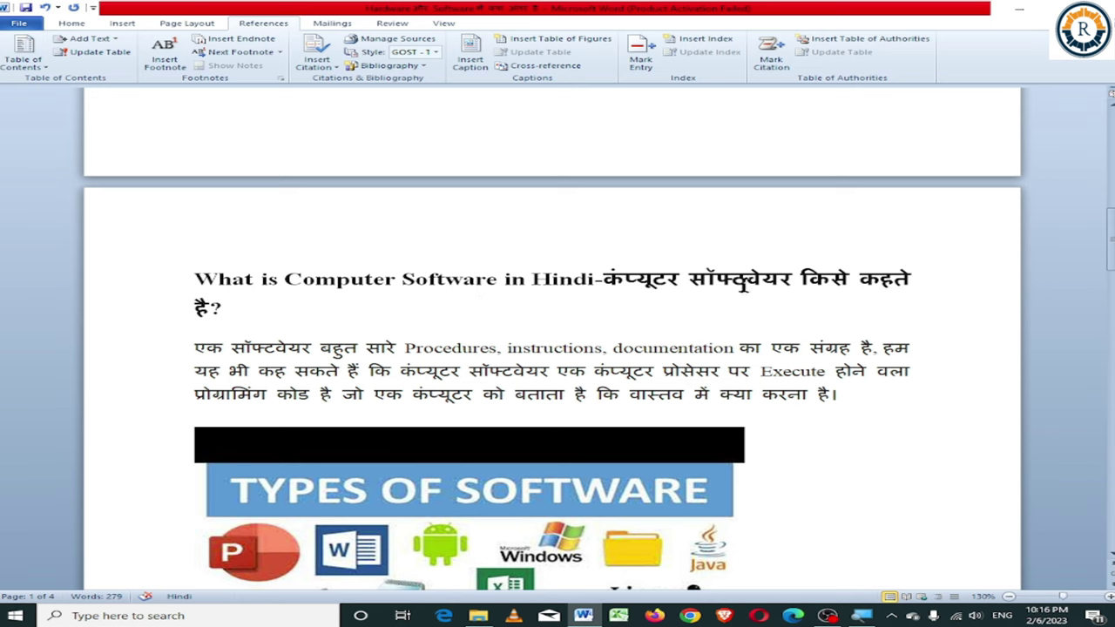
scroll(462, 311, "down", 3)
scroll(430, 365, "down", 2)
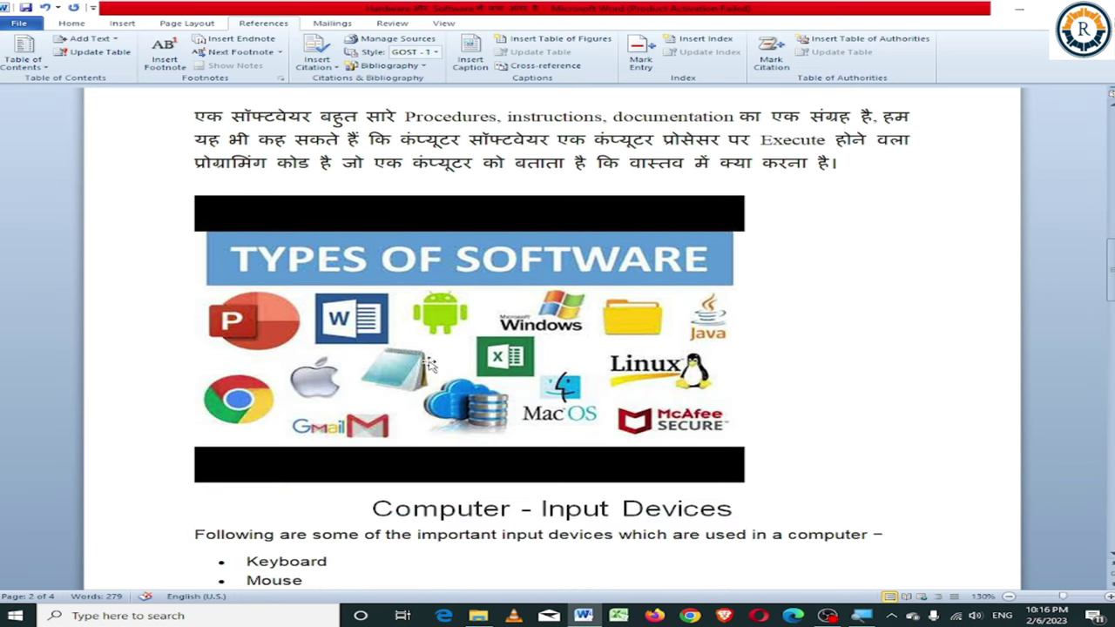
left_click(433, 352)
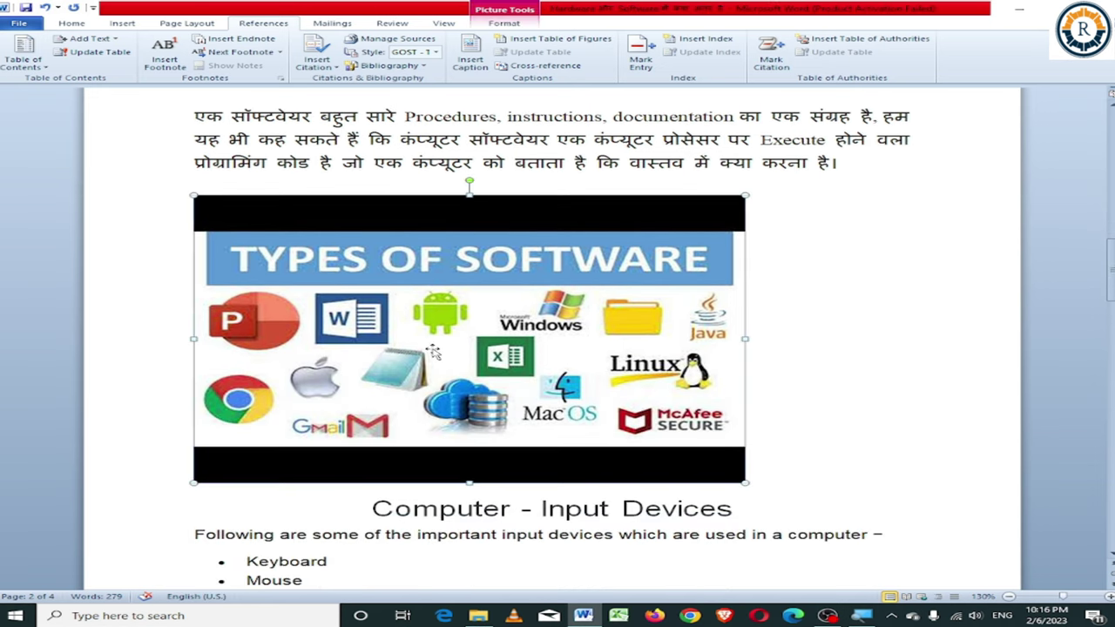
left_click(351, 508)
key("Return")
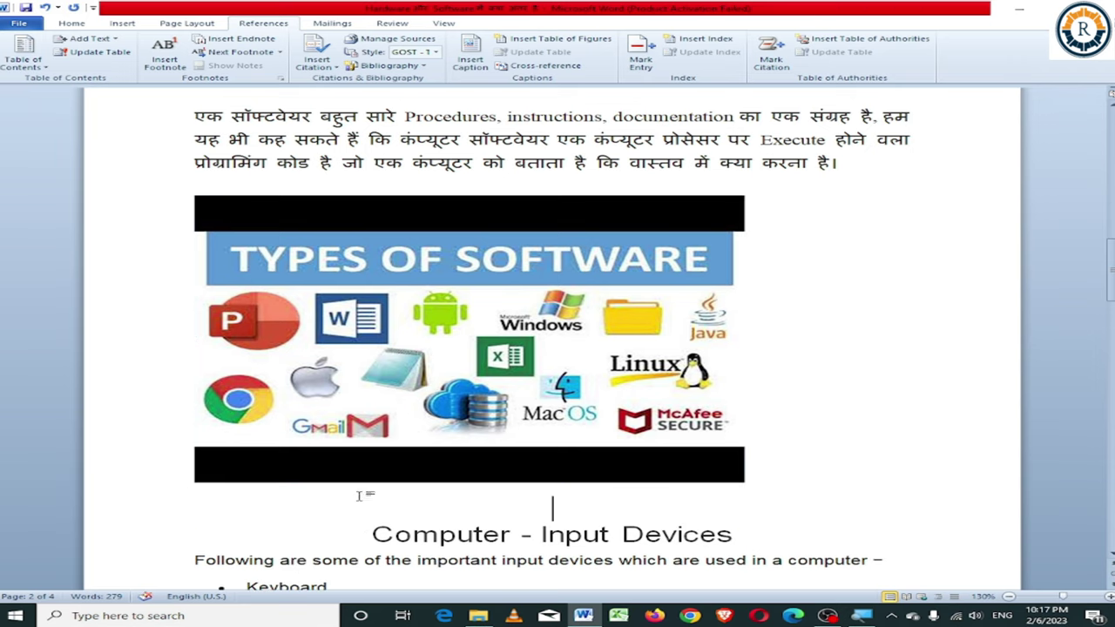
Step: Insert the 'आरेख संख्या 2' caption there and tab it twice toward the page centre
left_click(475, 64)
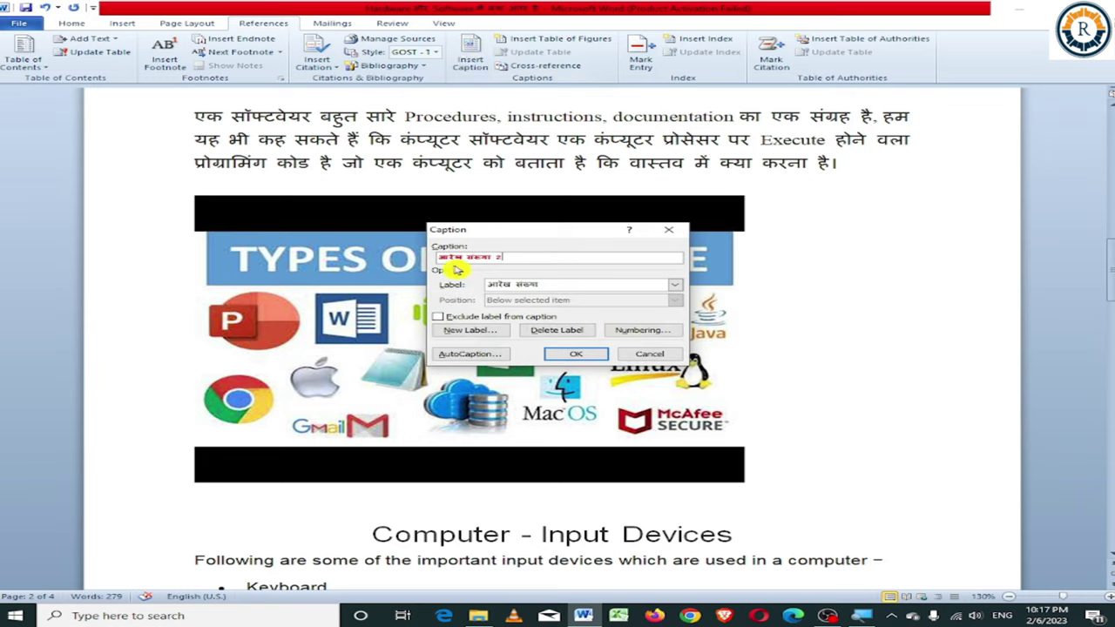
left_click(579, 358)
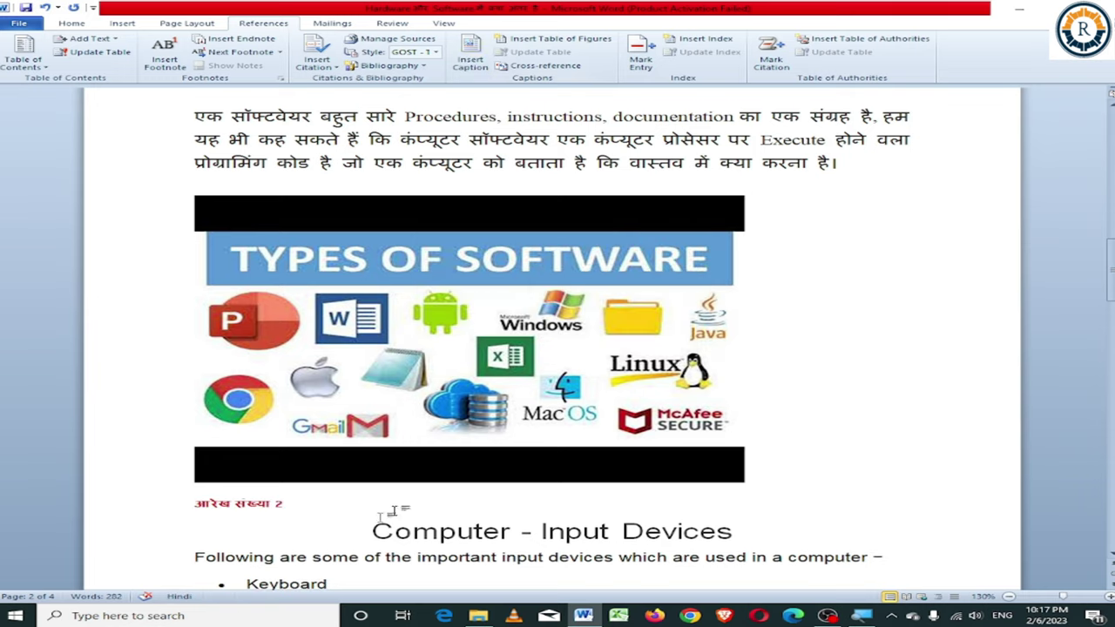
key("Tab")
key("Tab")
key("Tab")
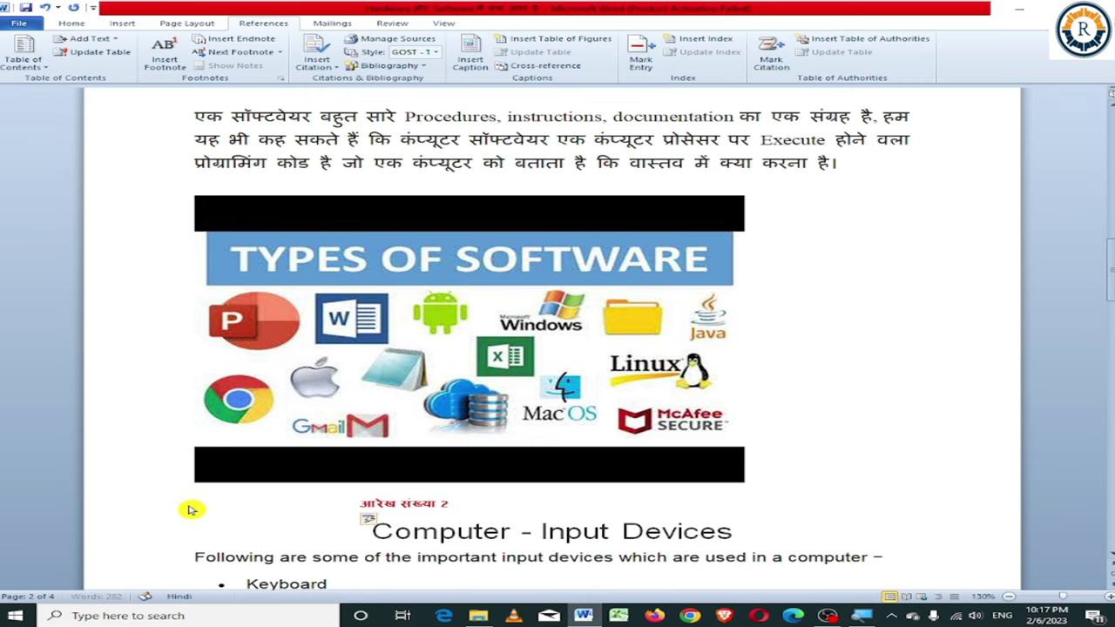
key("Tab")
key("Tab")
Step: Insert a centred 'आरेख संख्या 3' caption under the keyboard picture
scroll(450, 388, "down", 3)
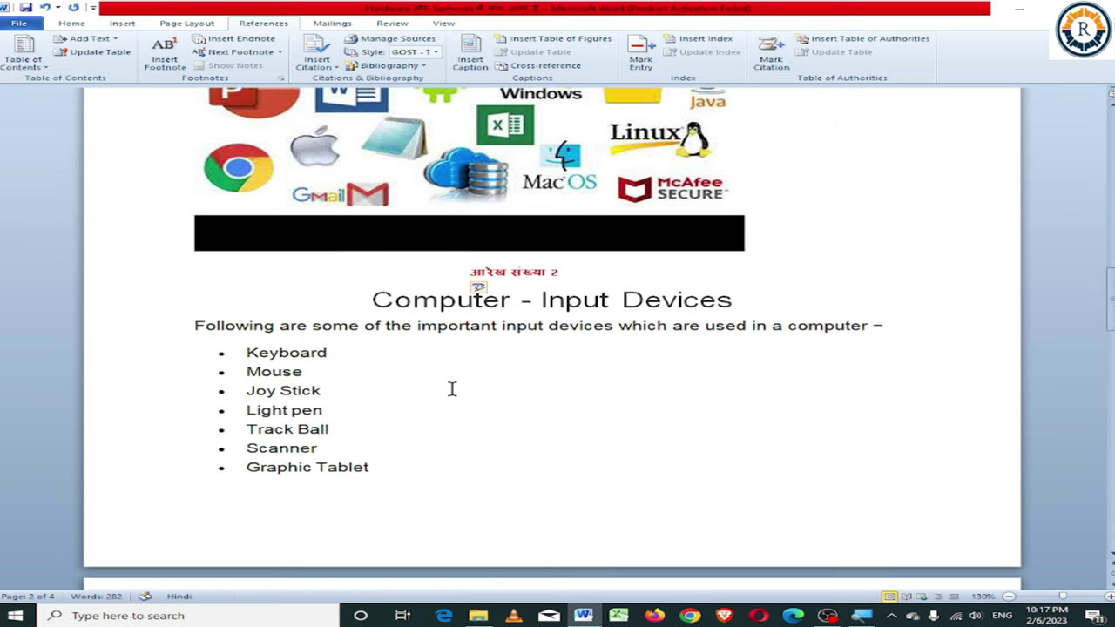
scroll(444, 378, "down", 2)
scroll(430, 378, "down", 3)
scroll(430, 378, "down", 3)
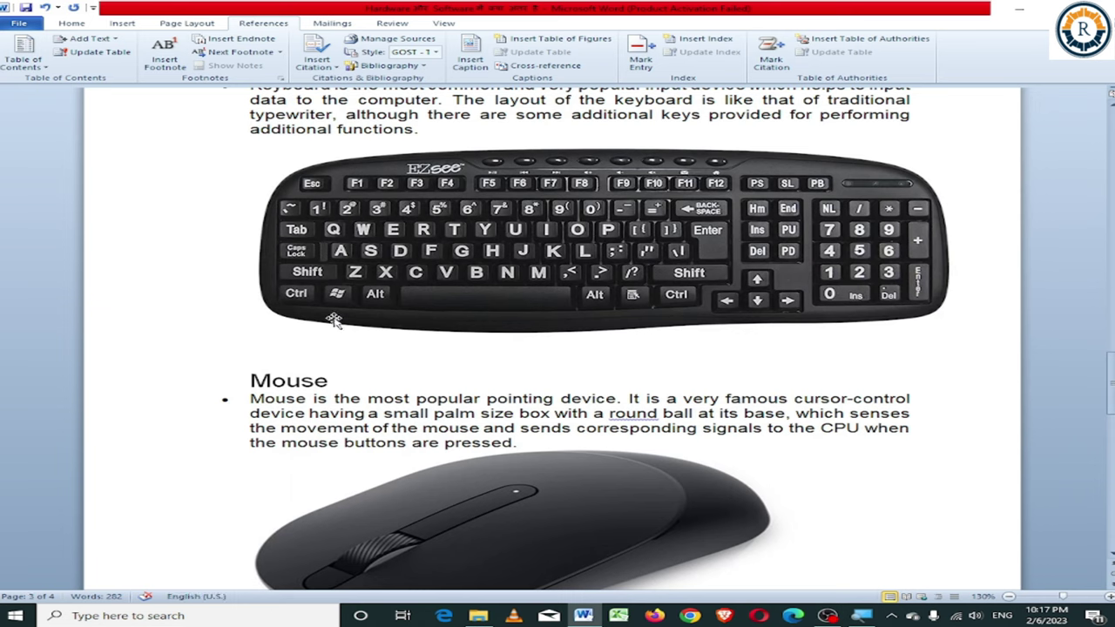
left_click(290, 348)
left_click(257, 357)
left_click(471, 61)
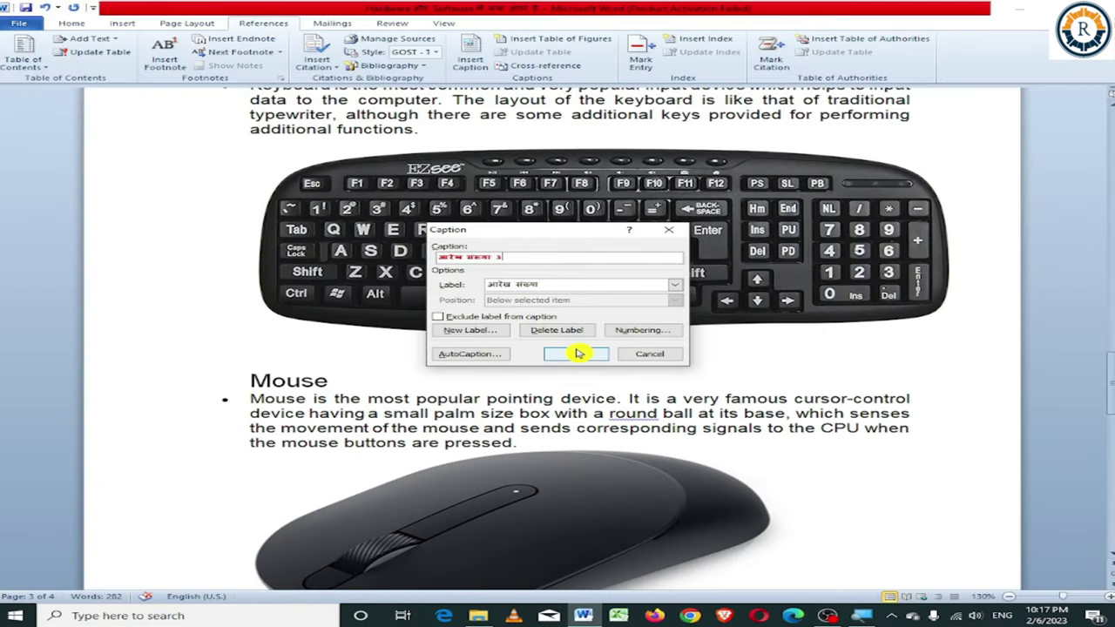
left_click(679, 439)
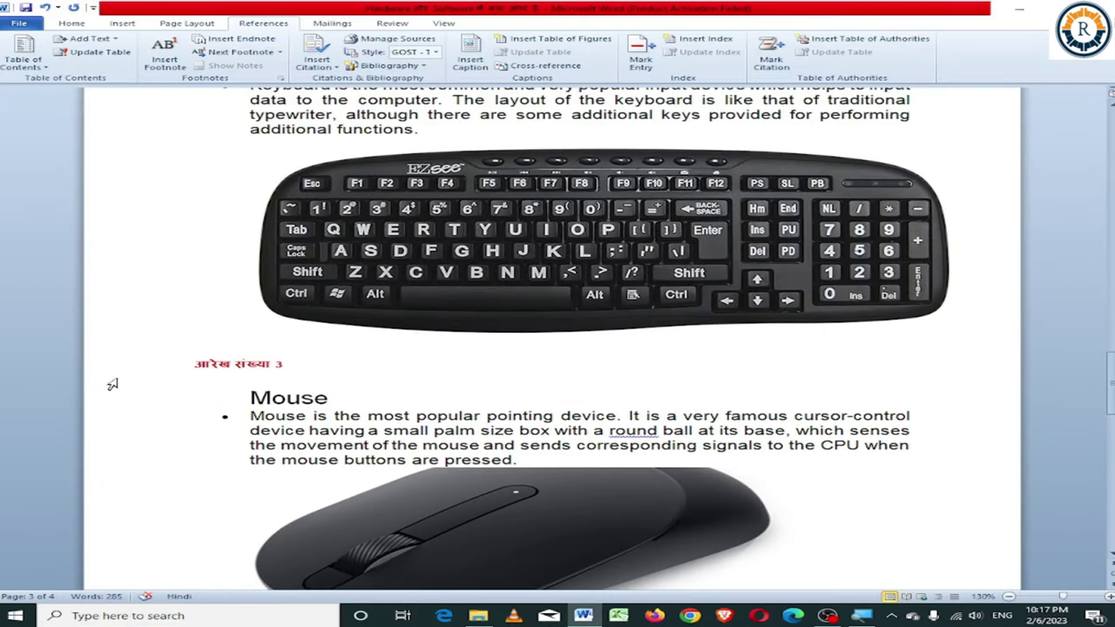
key("ctrl+e")
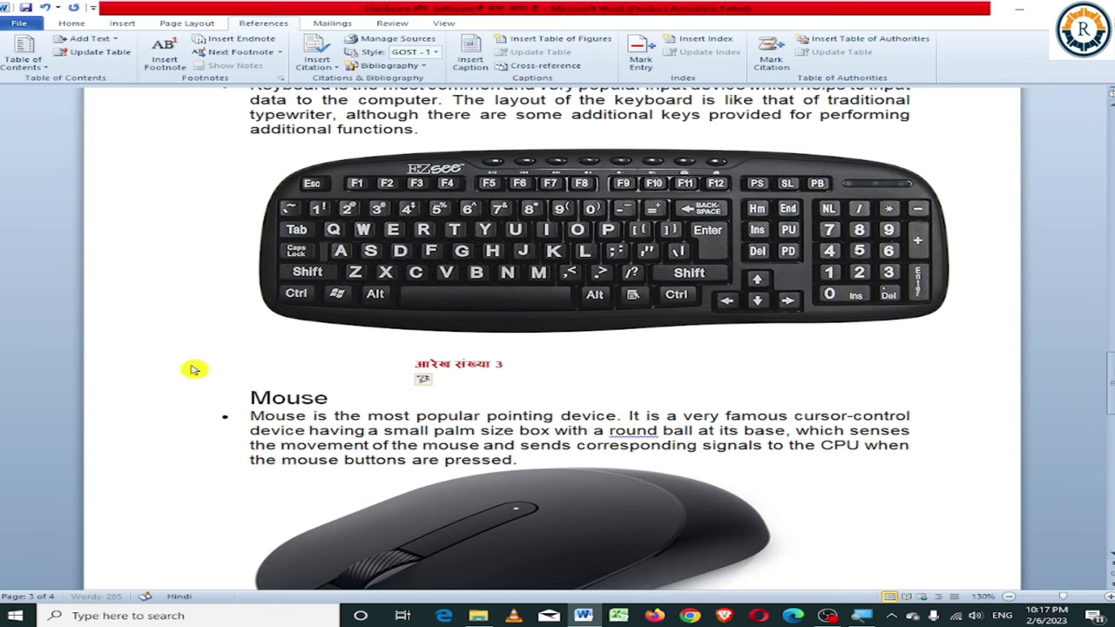
Step: Insert the 'आरेख संख्या 4' caption on the line below the mouse picture
left_click(396, 416)
scroll(447, 189, "down", 2)
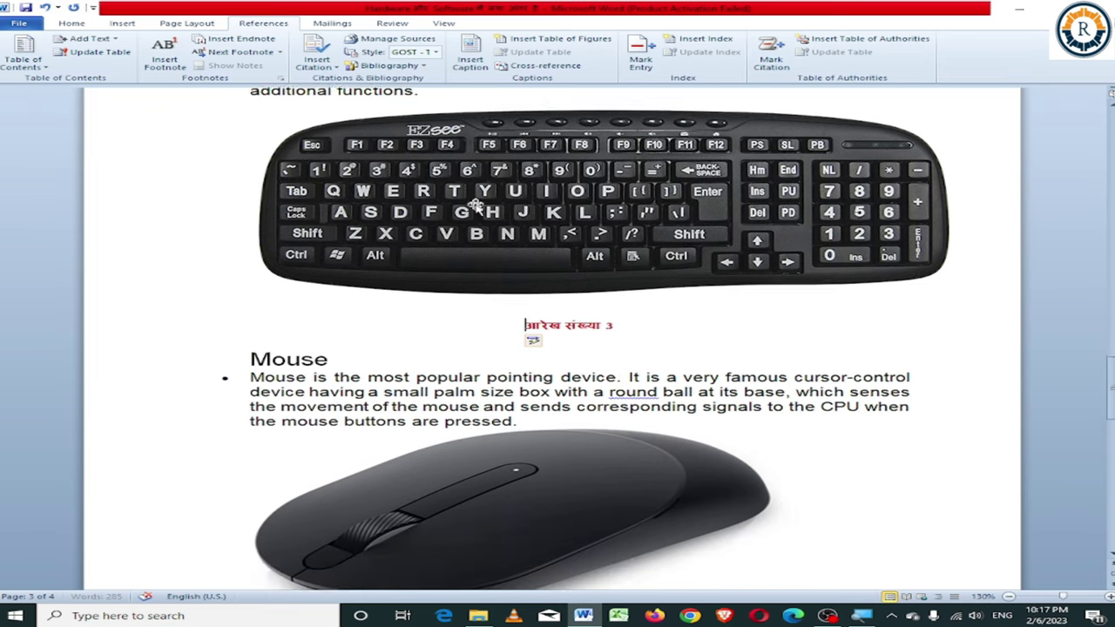
scroll(447, 190, "down", 3)
left_click(292, 383)
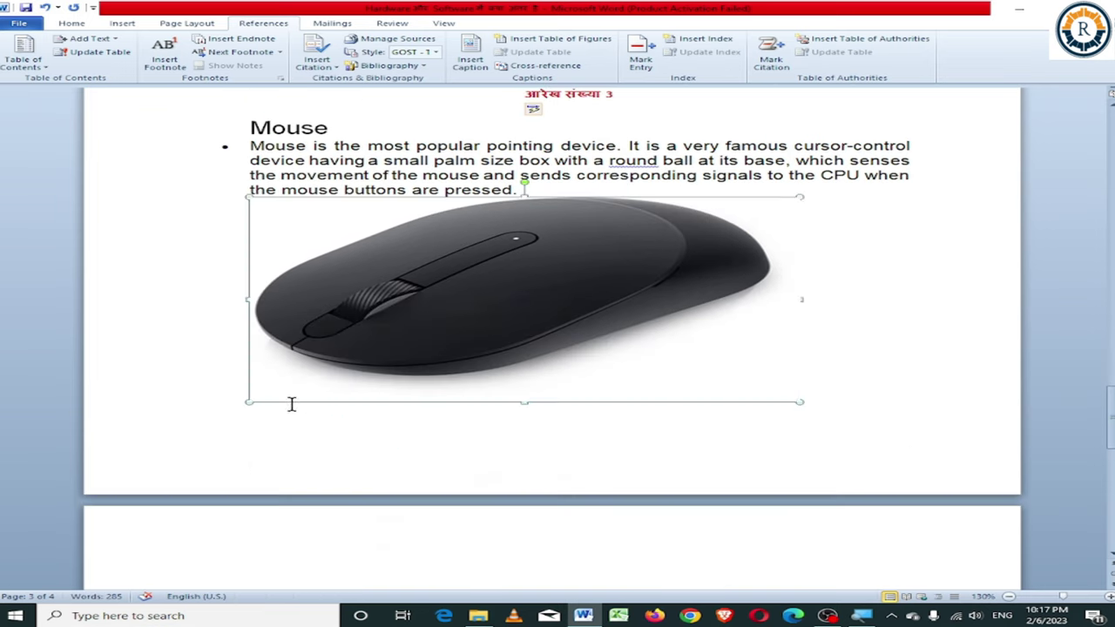
left_click(248, 448)
left_click(479, 68)
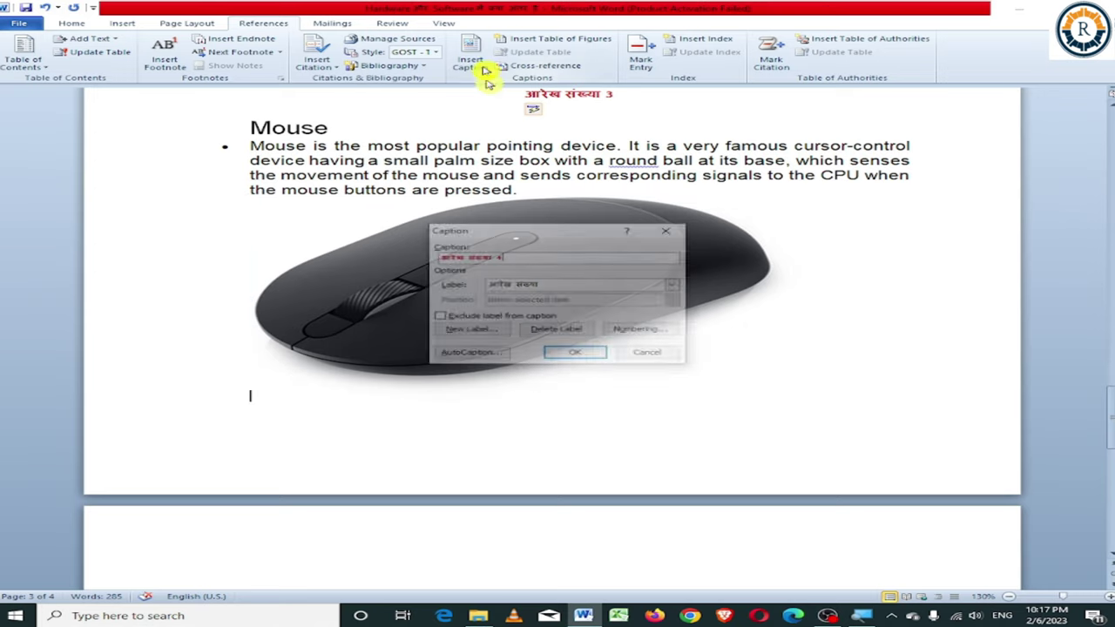
left_click(575, 352)
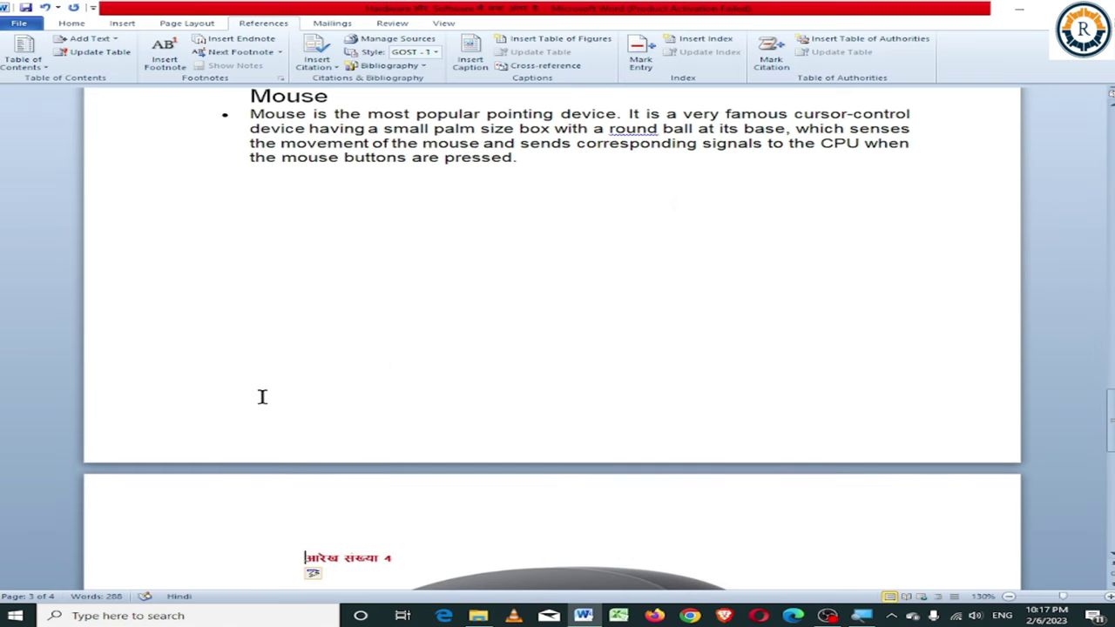
Step: From the empty line under the joystick picture, open Insert Caption showing 'आरेख संख्या 5'
scroll(354, 480, "down", 5)
scroll(347, 540, "down", 4)
scroll(348, 423, "down", 3)
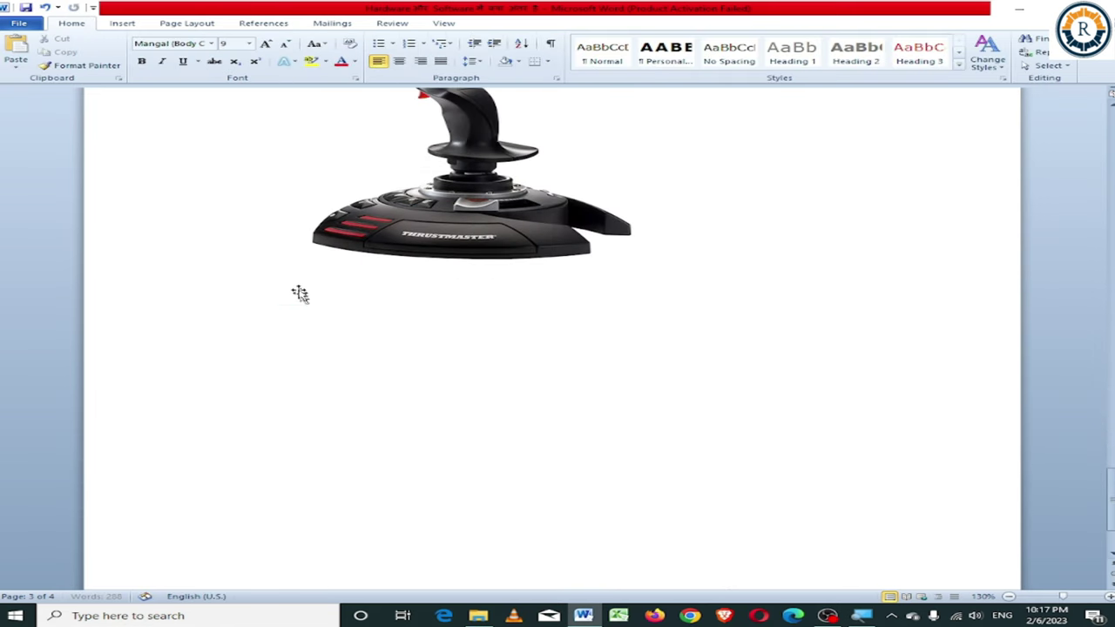
left_click(274, 291)
left_click(232, 308)
left_click(256, 316)
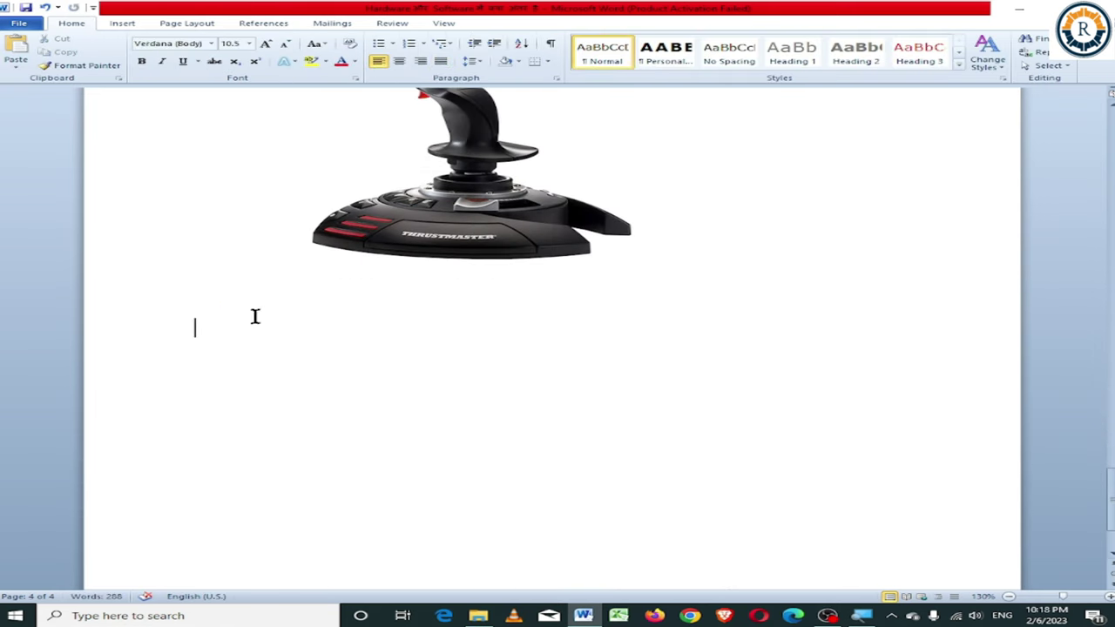
left_click(258, 29)
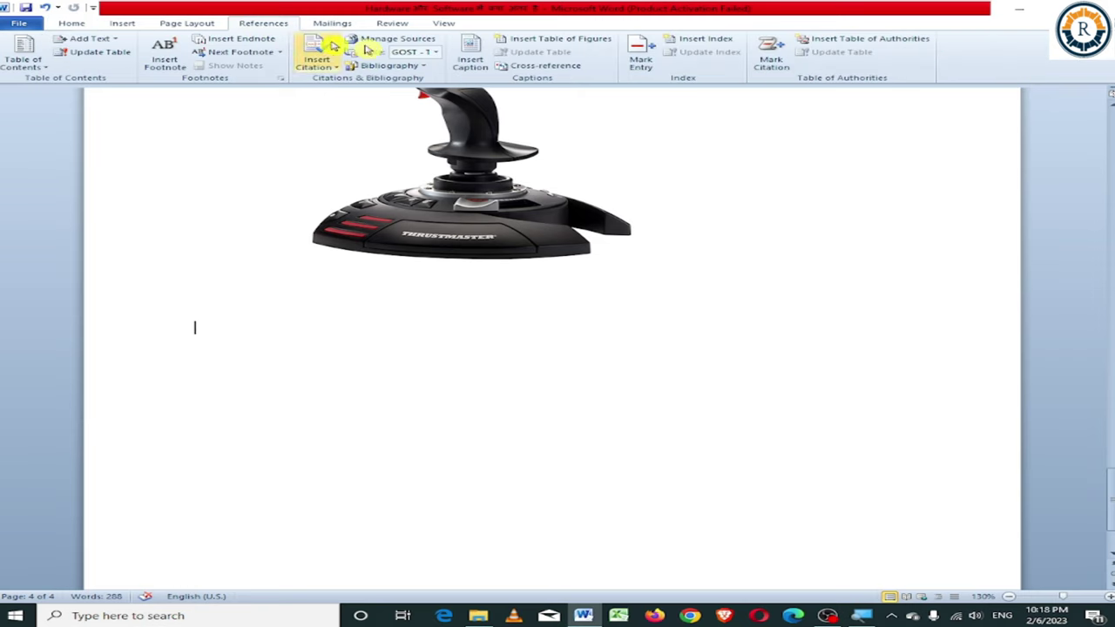
left_click(471, 59)
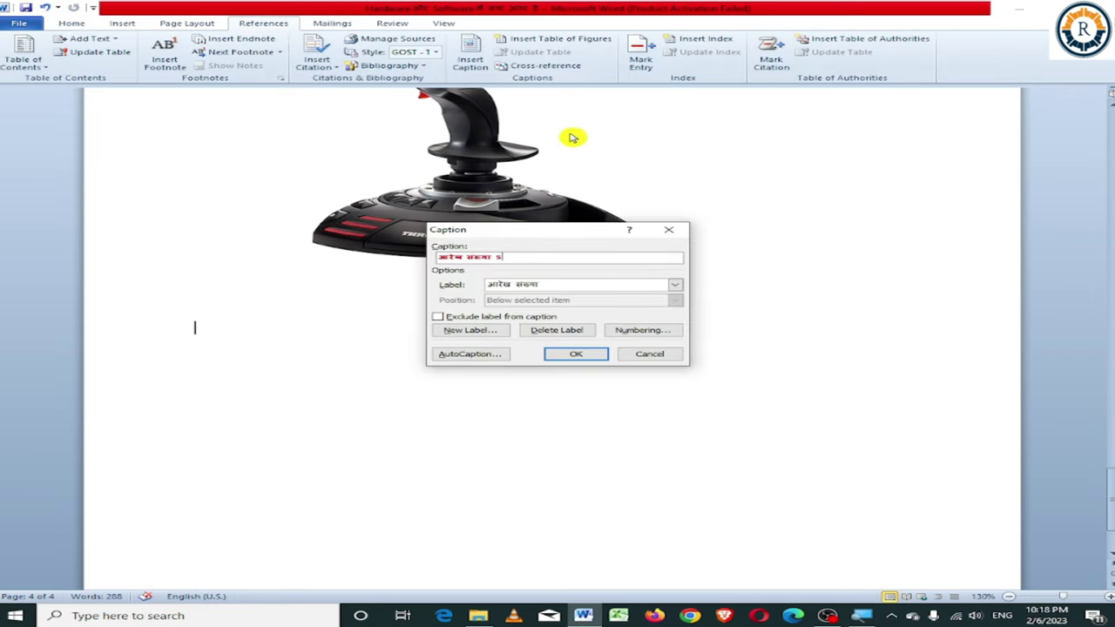
Step: Insert the 'आरेख संख्या 5' joystick caption and scroll back up to page 1
left_click(575, 357)
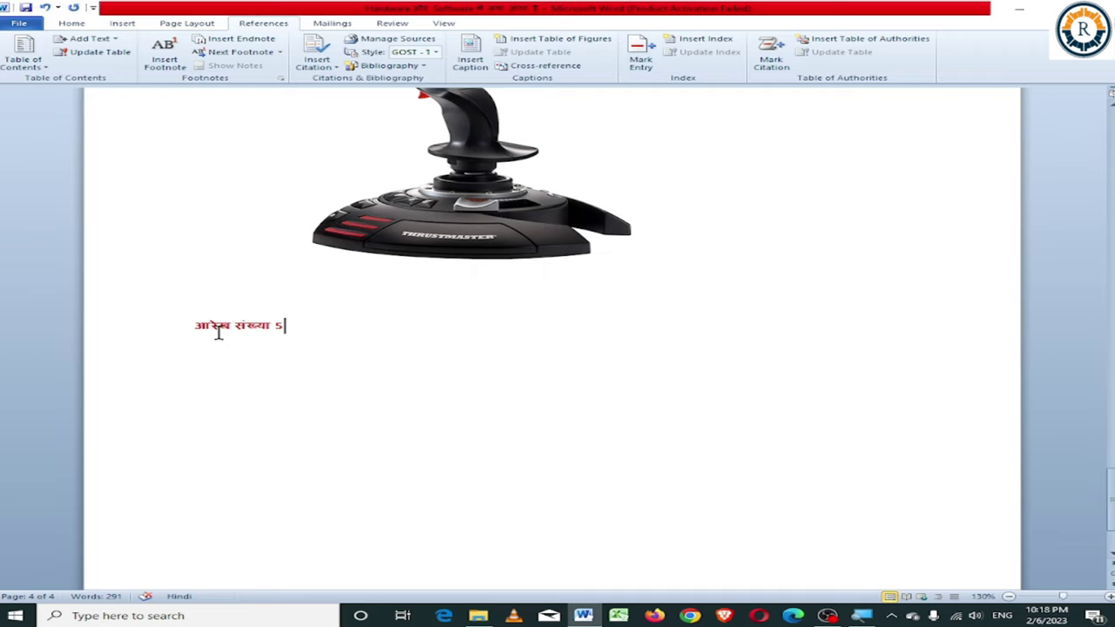
scroll(343, 352, "up", 5)
scroll(344, 352, "up", 4)
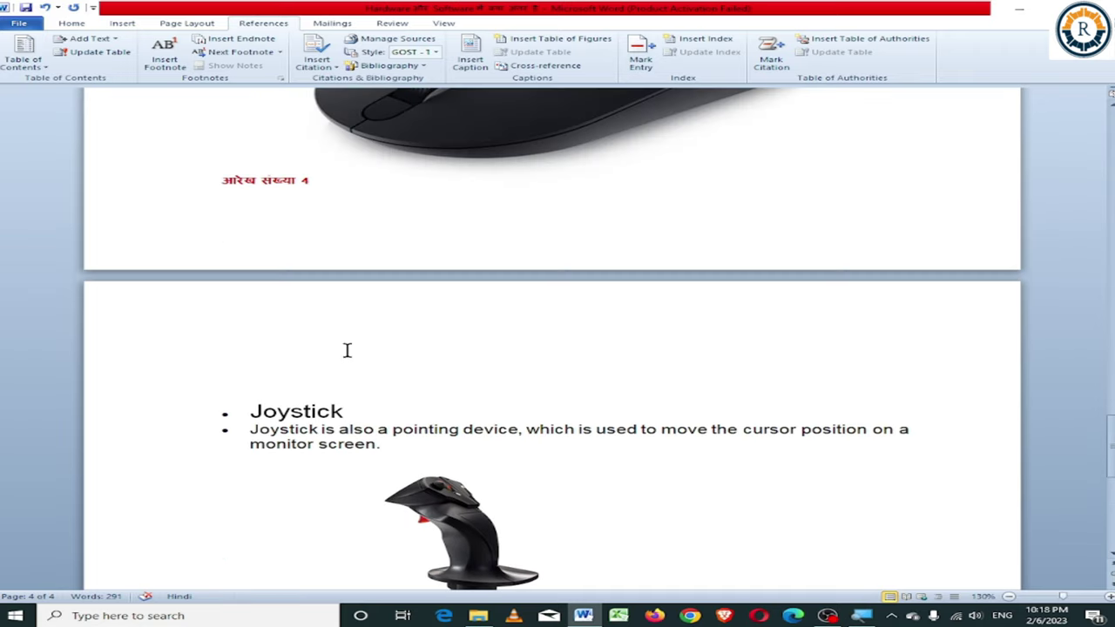
scroll(345, 349, "up", 10)
scroll(346, 349, "up", 10)
scroll(358, 345, "up", 3)
scroll(357, 345, "up", 6)
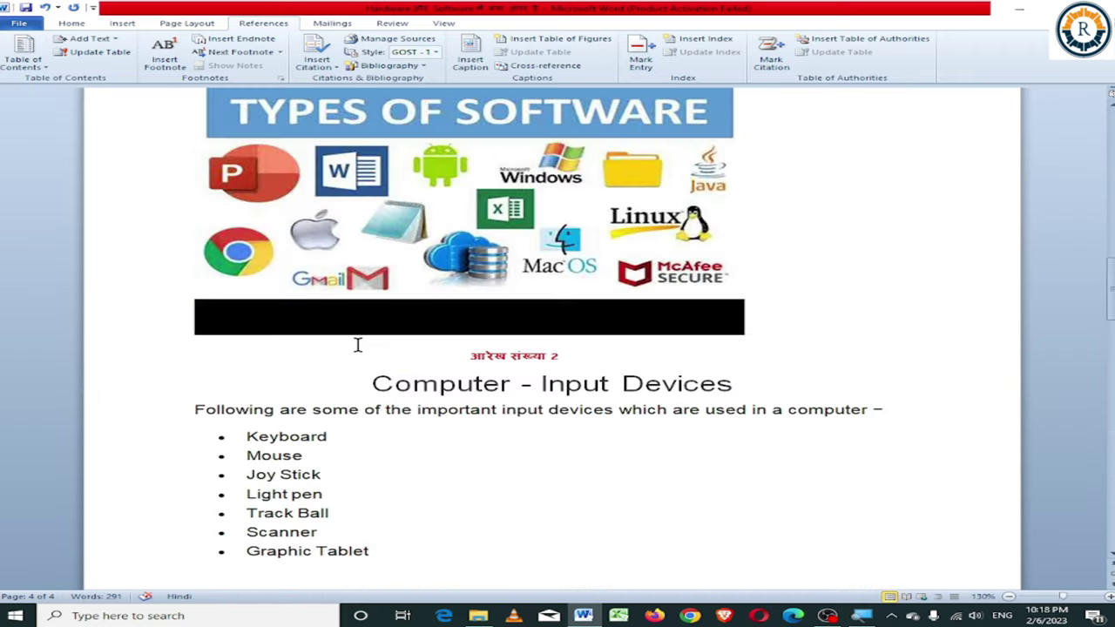
scroll(357, 345, "up", 8)
scroll(377, 312, "up", 7)
scroll(378, 311, "up", 2)
scroll(377, 312, "up", 1)
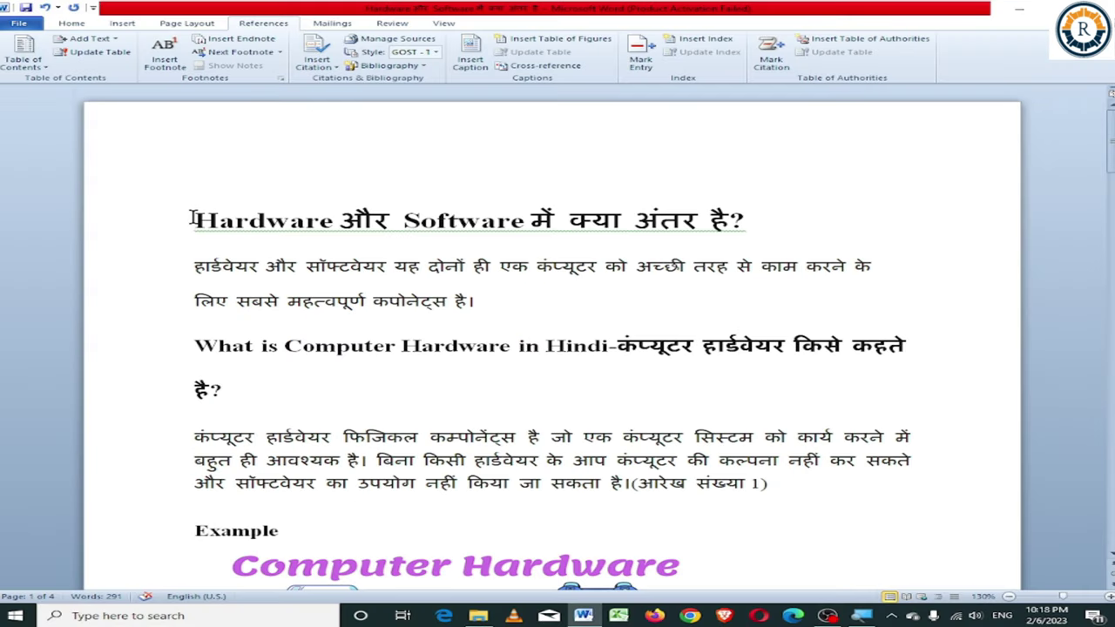
Step: Insert a blank paragraph before the 'Hardware और Software में क्या अंतर है?' title
key("Return")
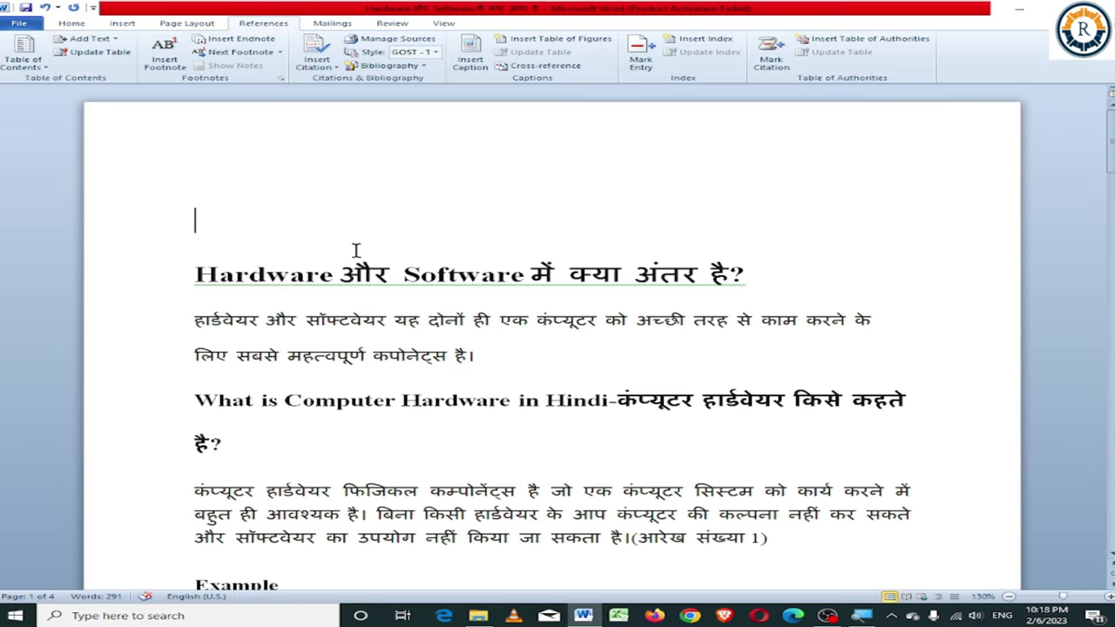
Step: Start a Table of Figures, keeping page numbers shown and right-aligned
left_click(540, 43)
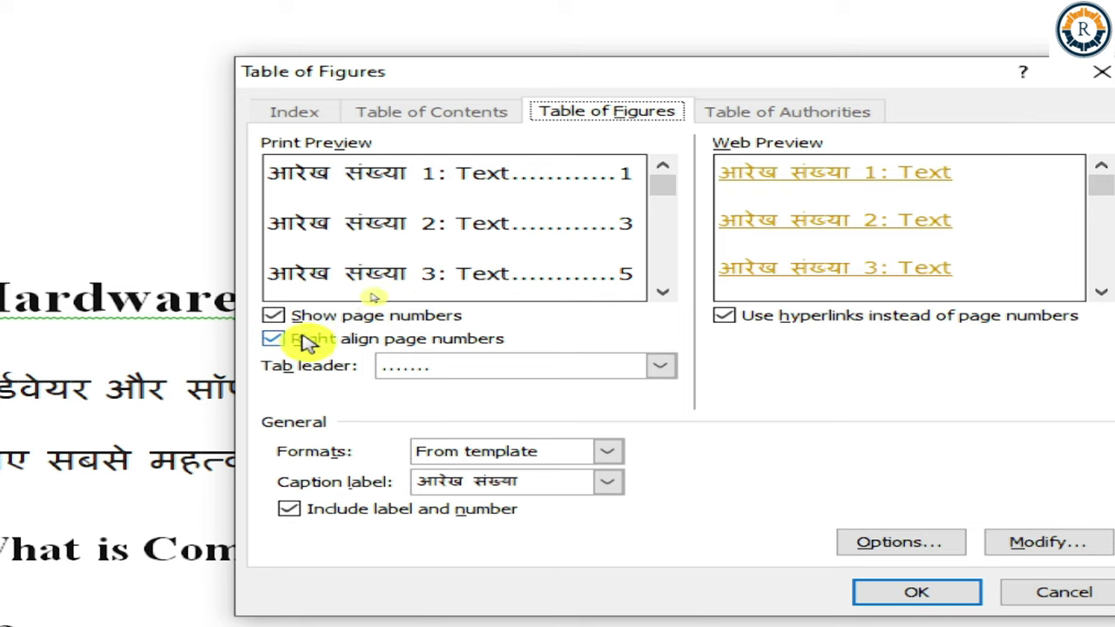
left_click(323, 316)
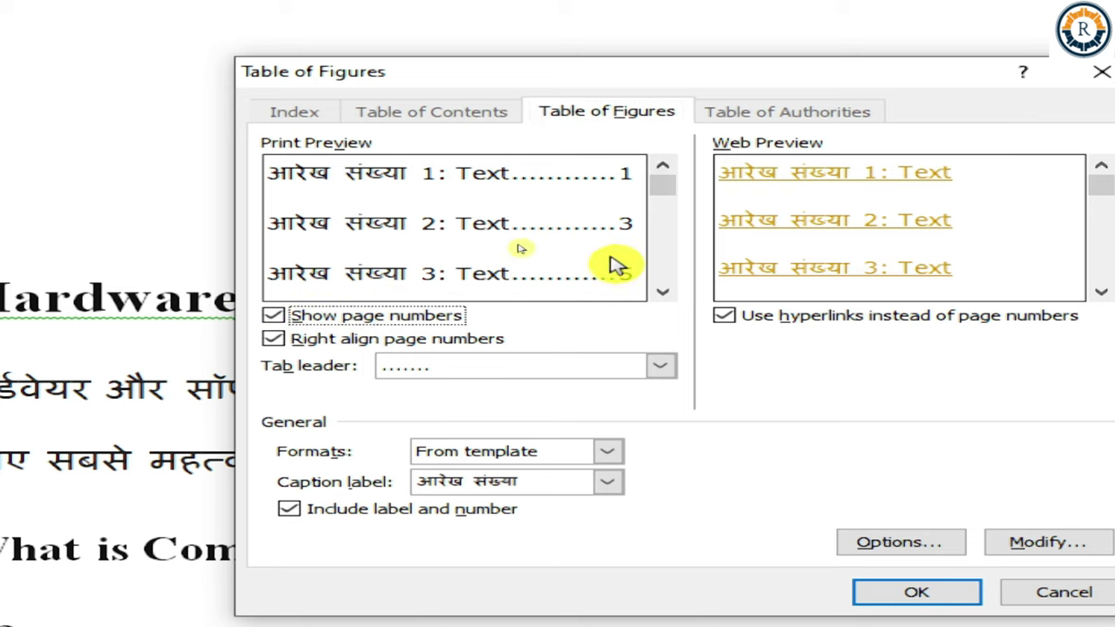
left_click(332, 324)
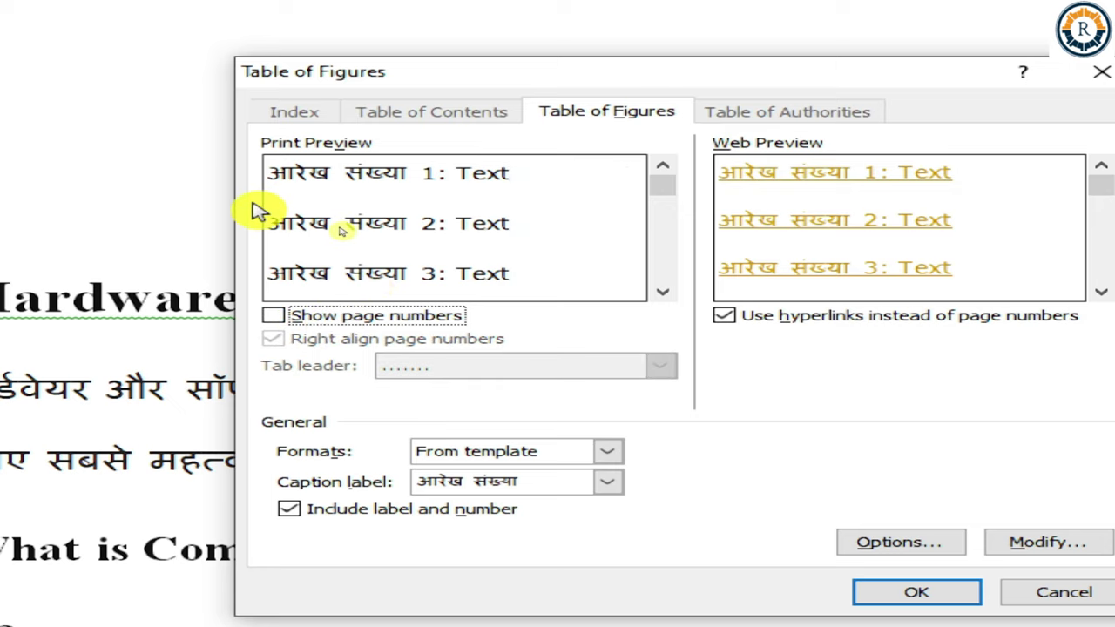
left_click(298, 315)
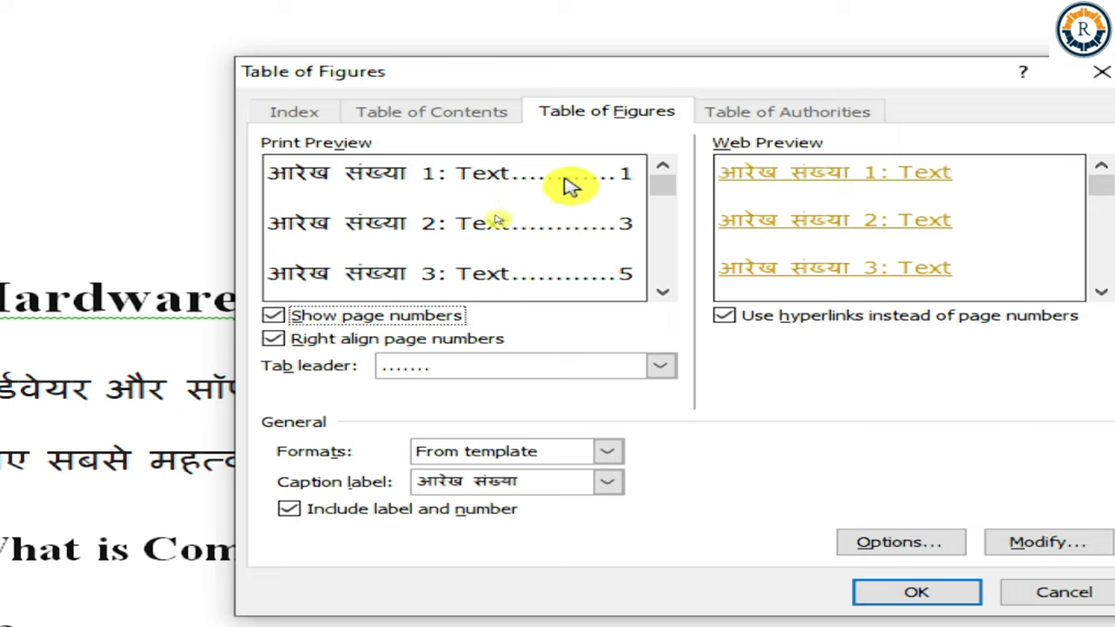
left_click(279, 341)
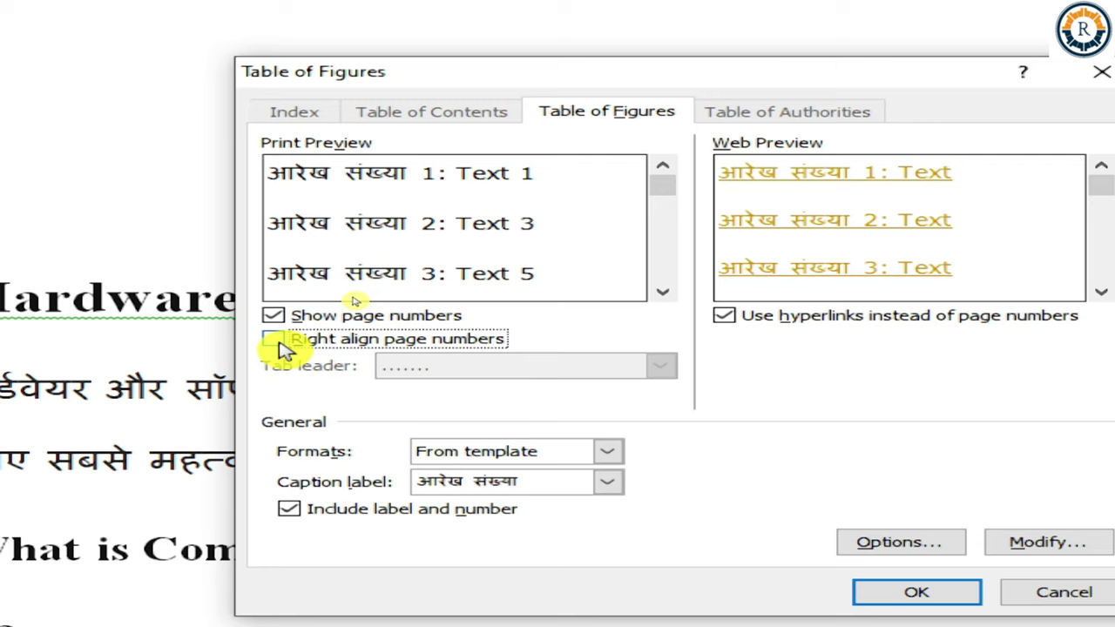
left_click(279, 341)
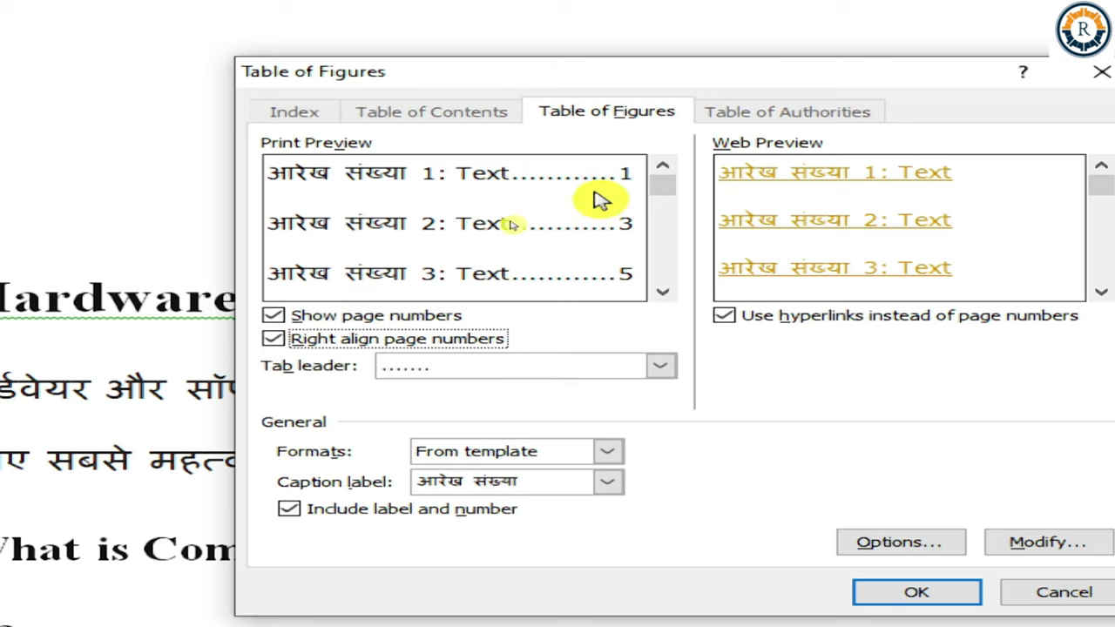
Step: Compare dashed and solid leaders, then settle on dotted tab leaders
left_click(530, 367)
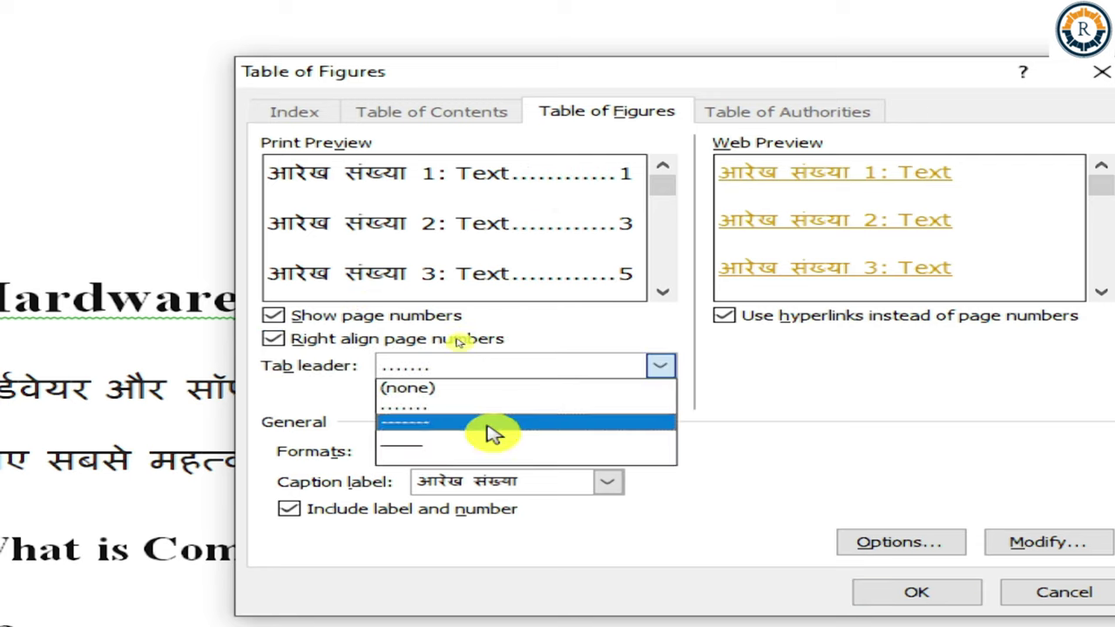
left_click(492, 427)
left_click(446, 365)
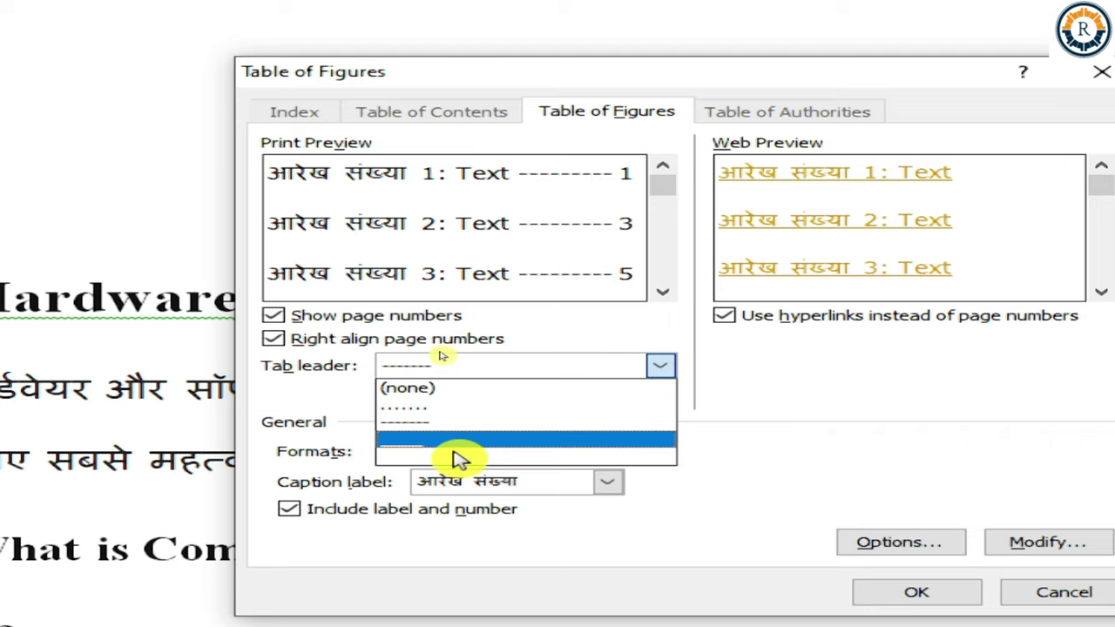
left_click(462, 449)
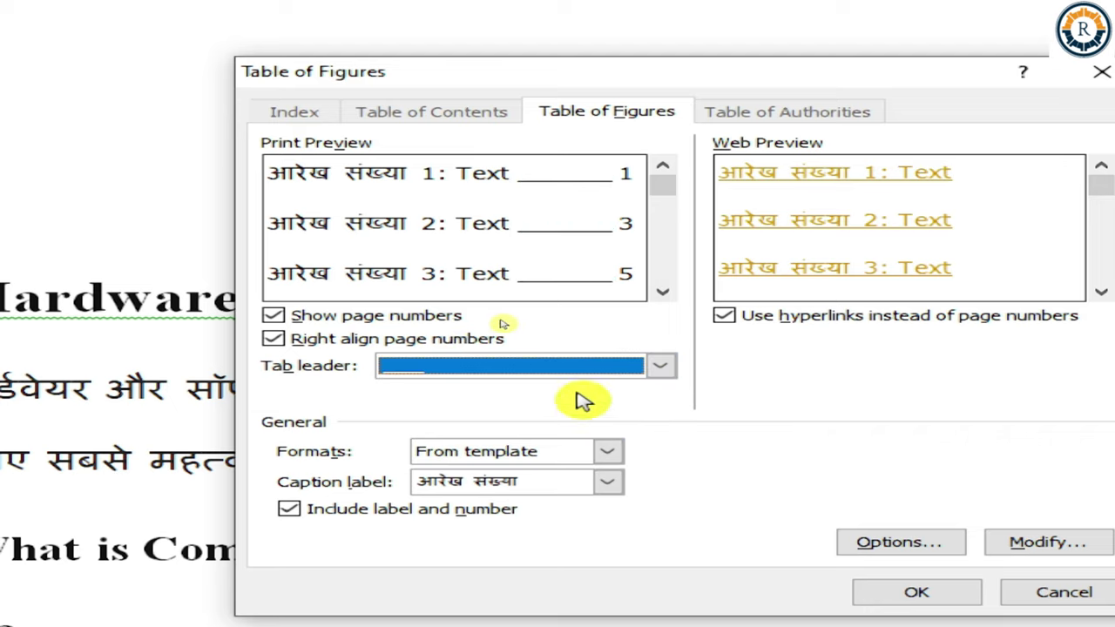
left_click(564, 364)
left_click(457, 407)
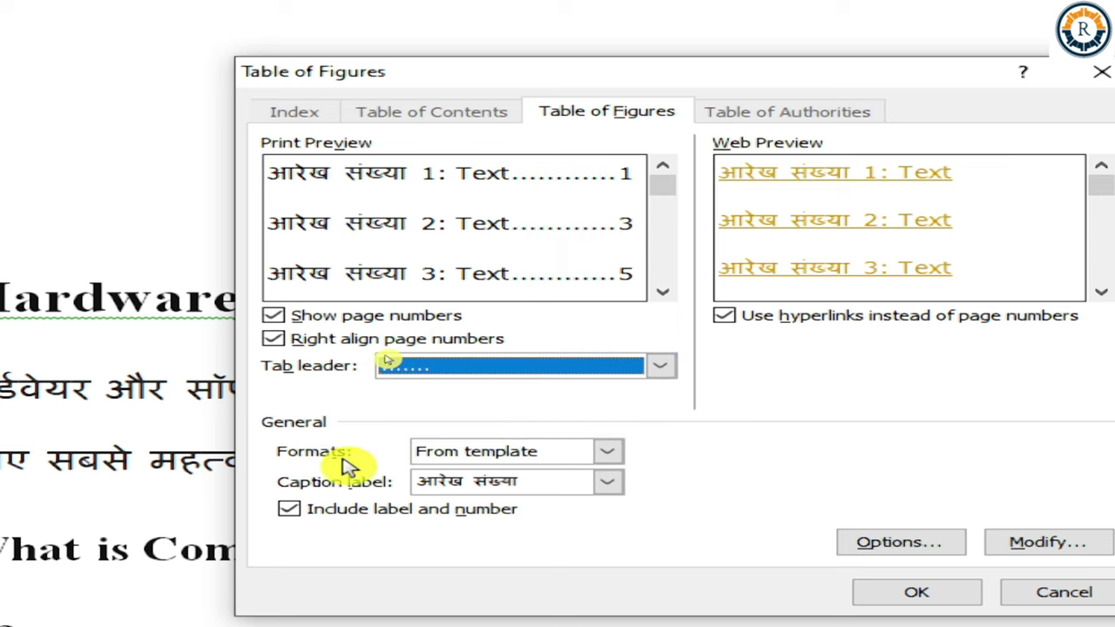
Step: Preview the Classic, Centered and Formal formats for the figure list, then revert to From template
left_click(531, 462)
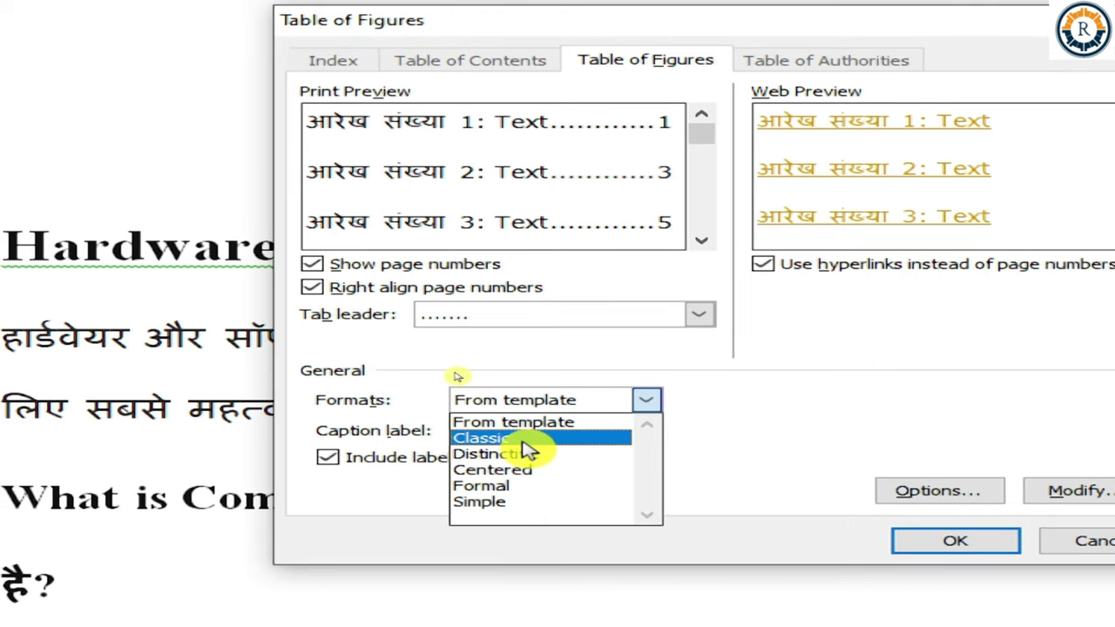
left_click(523, 438)
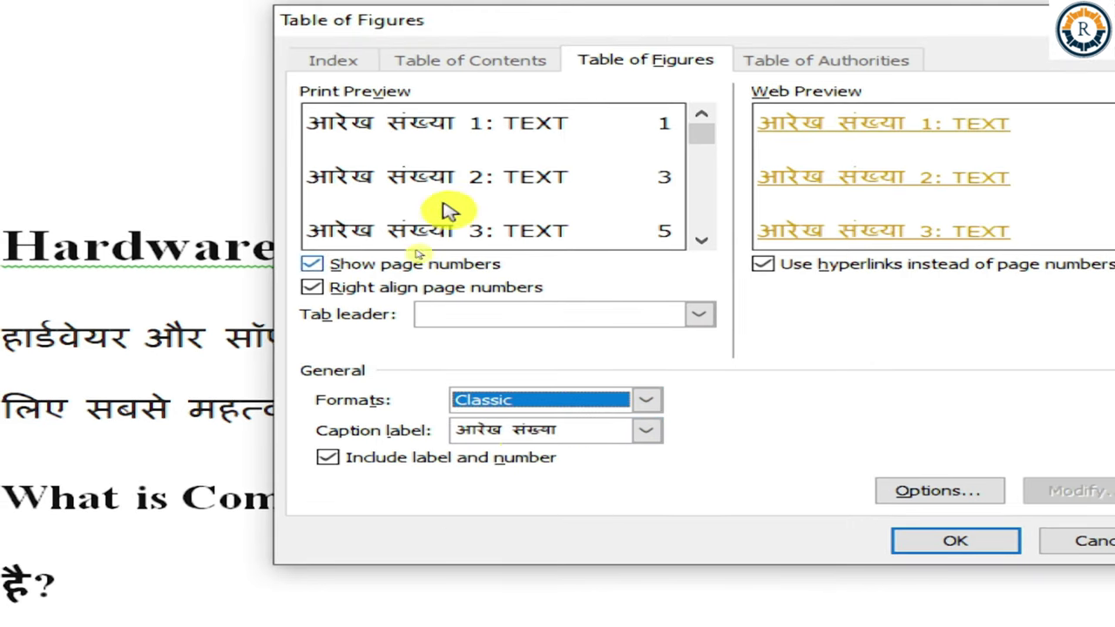
left_click(531, 400)
left_click(551, 472)
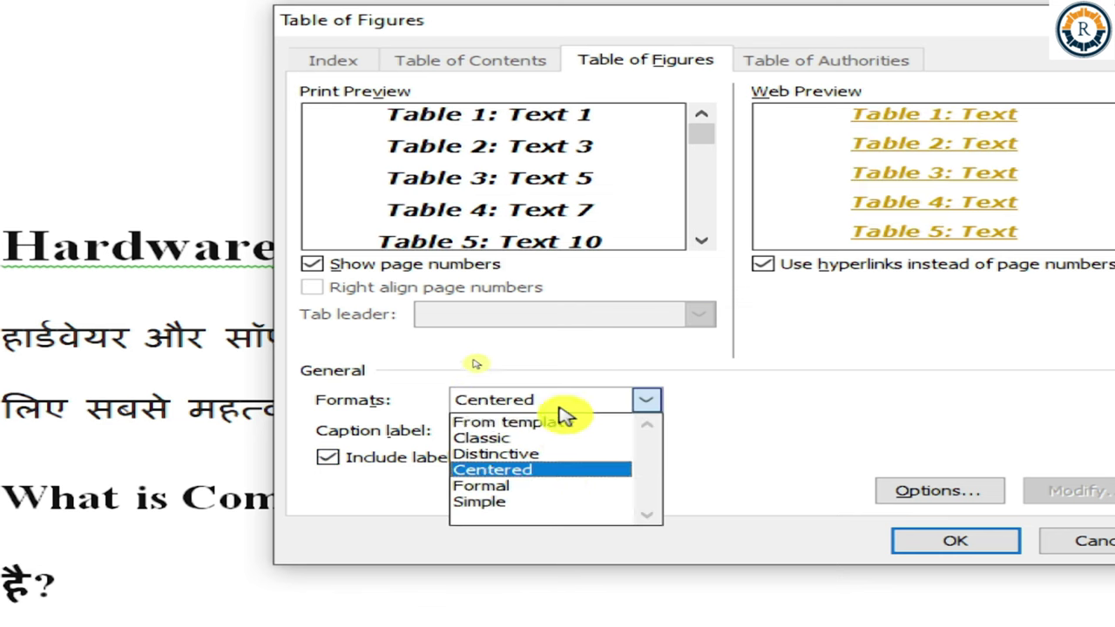
left_click(544, 486)
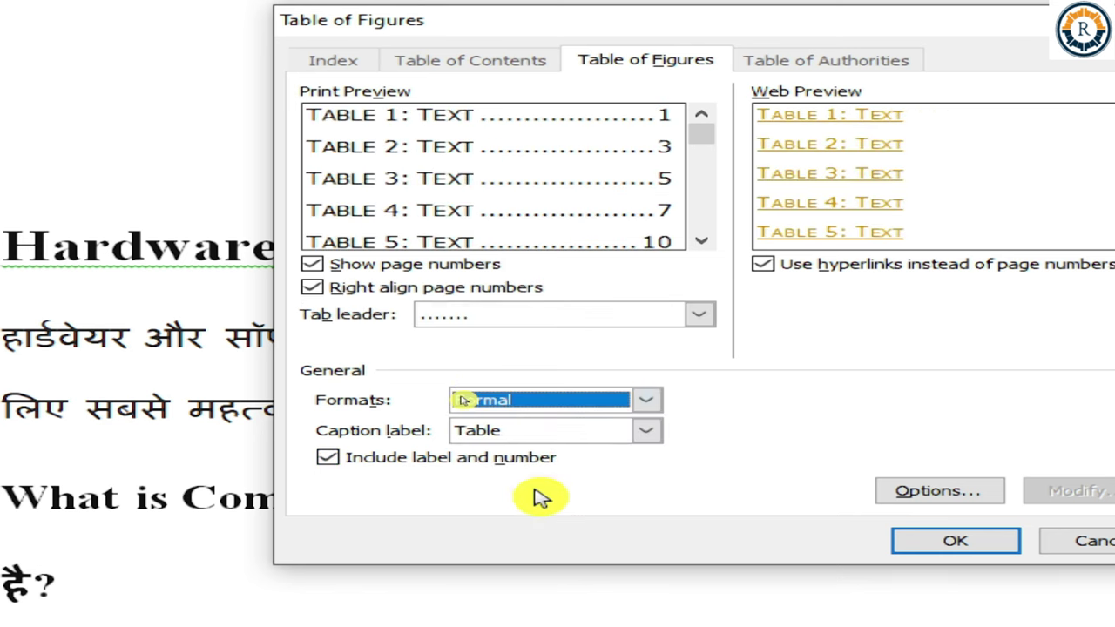
left_click(541, 403)
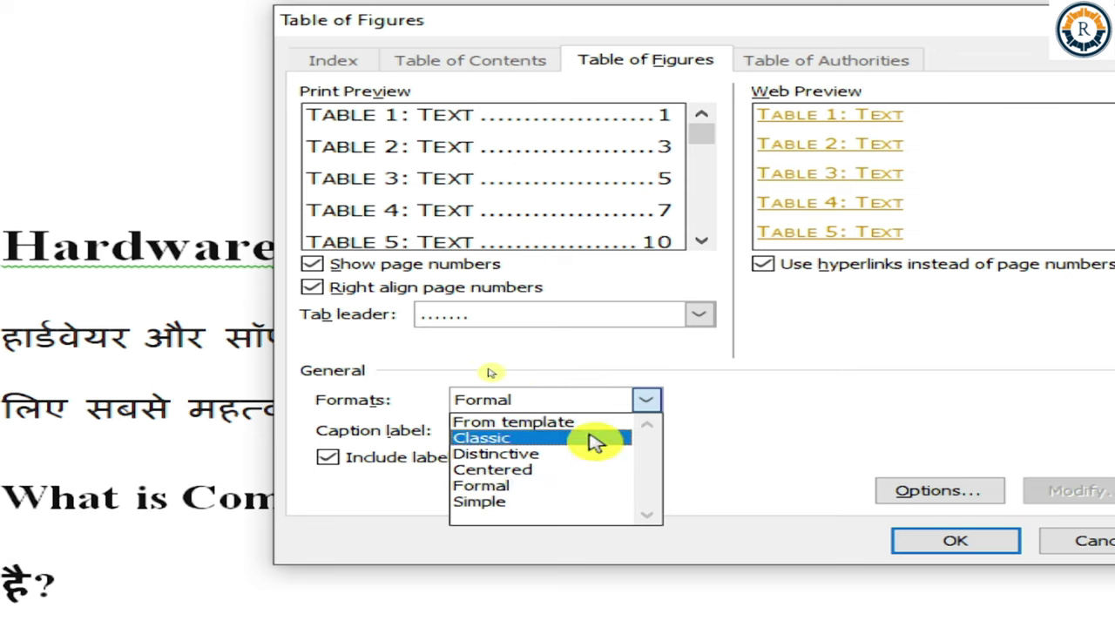
left_click(589, 434)
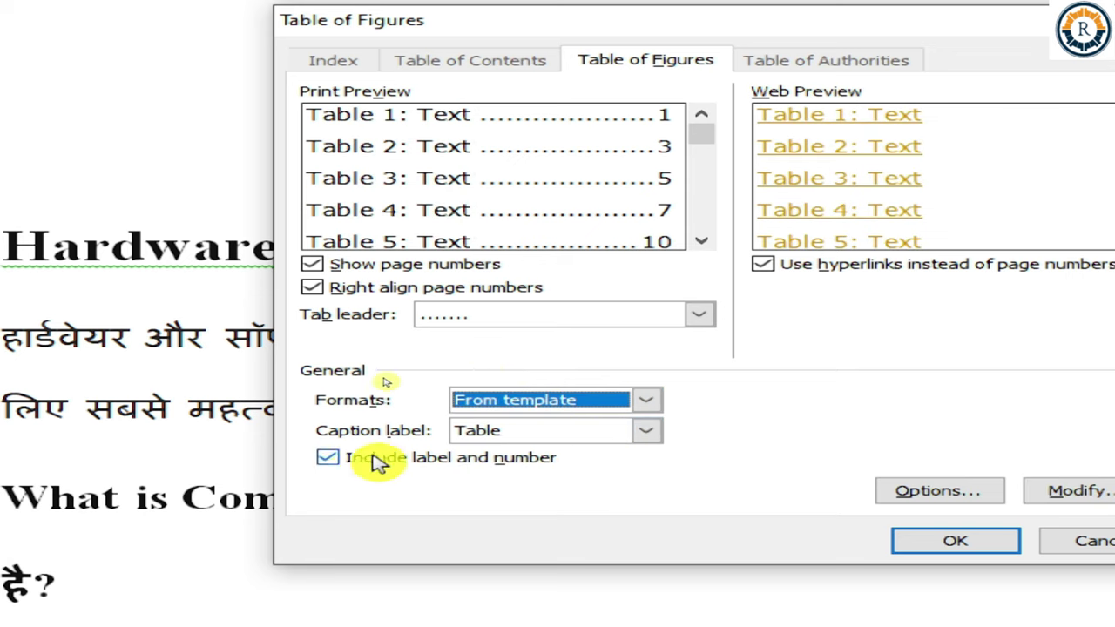
Step: Set the caption label to आरेख संख्या and insert the table of figures
left_click(595, 443)
left_click(592, 442)
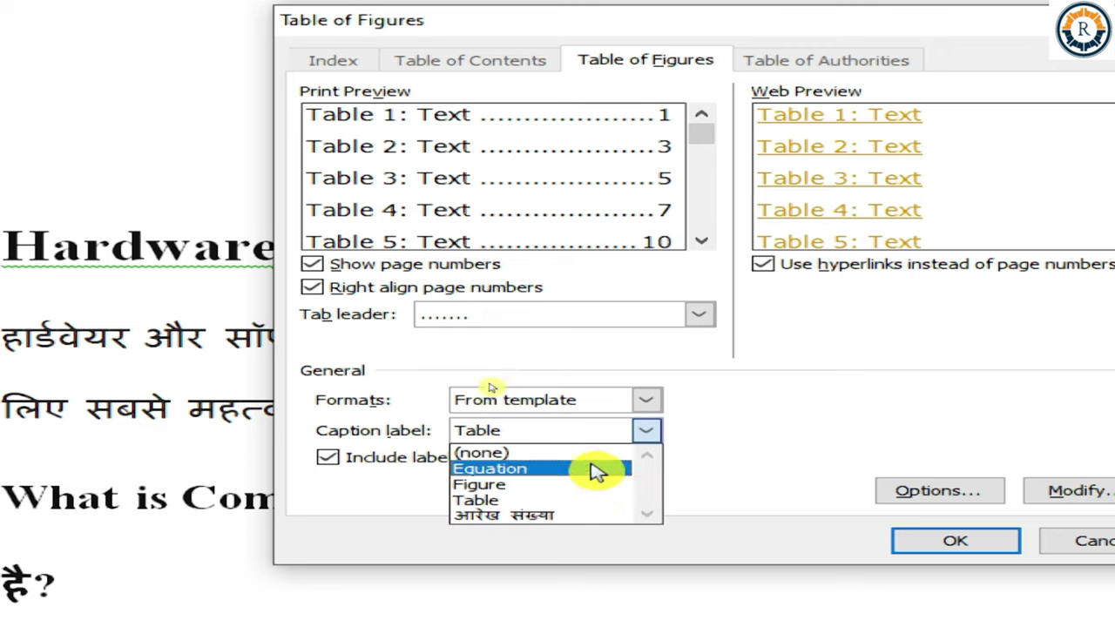
left_click(581, 523)
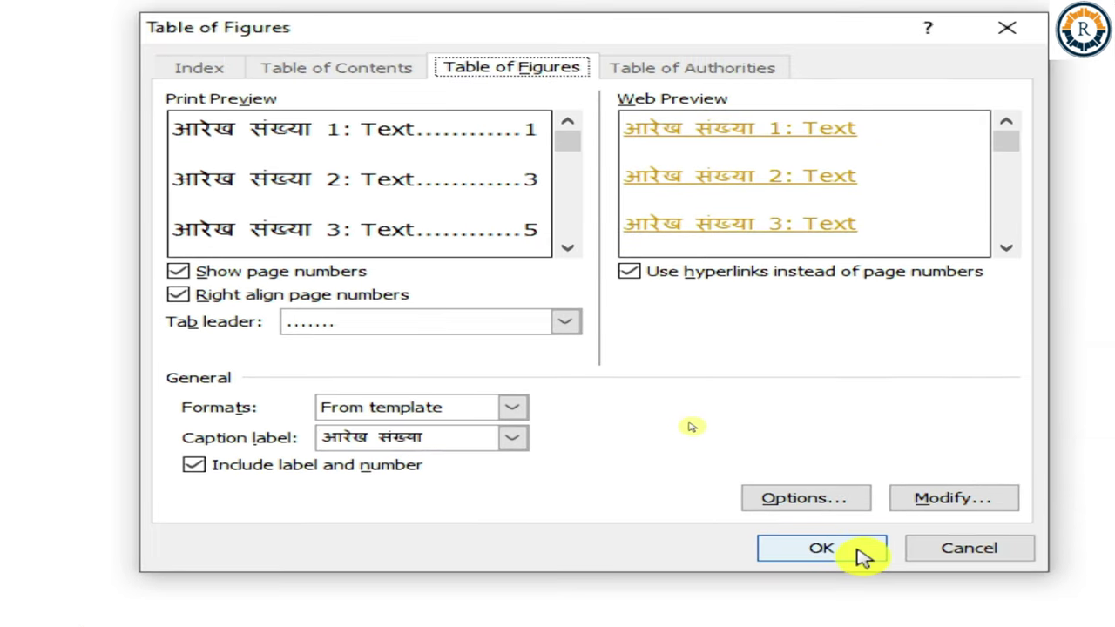
left_click(862, 556)
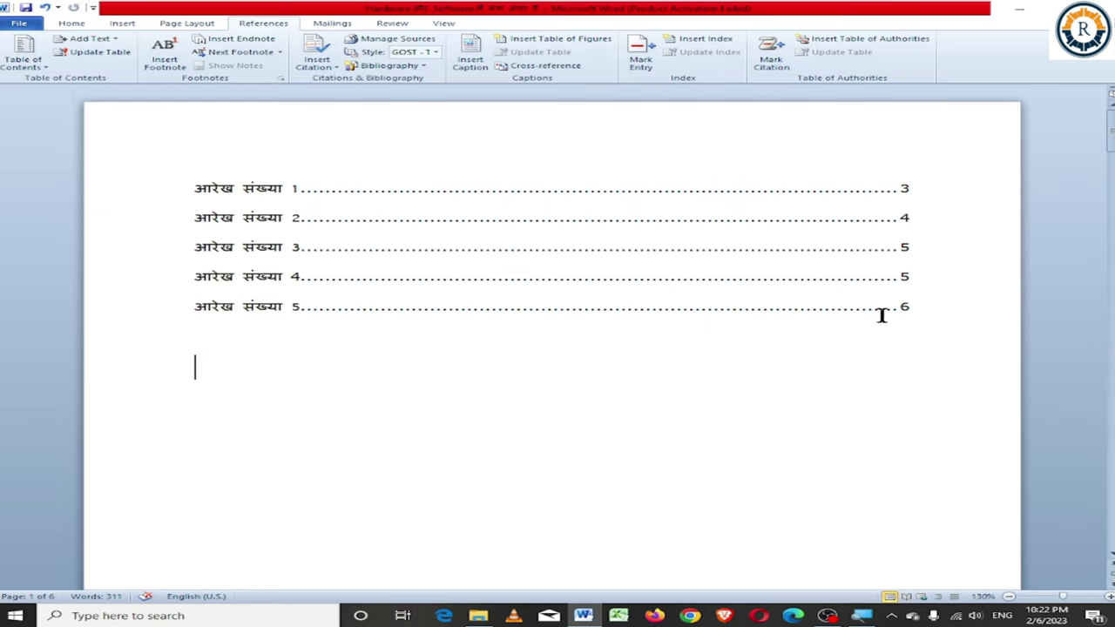
Step: Delete the blank paragraphs above 'Hardware और Software में क्या अंतर है?' and return to the figure list
scroll(480, 348, "down", 1)
scroll(482, 351, "down", 10)
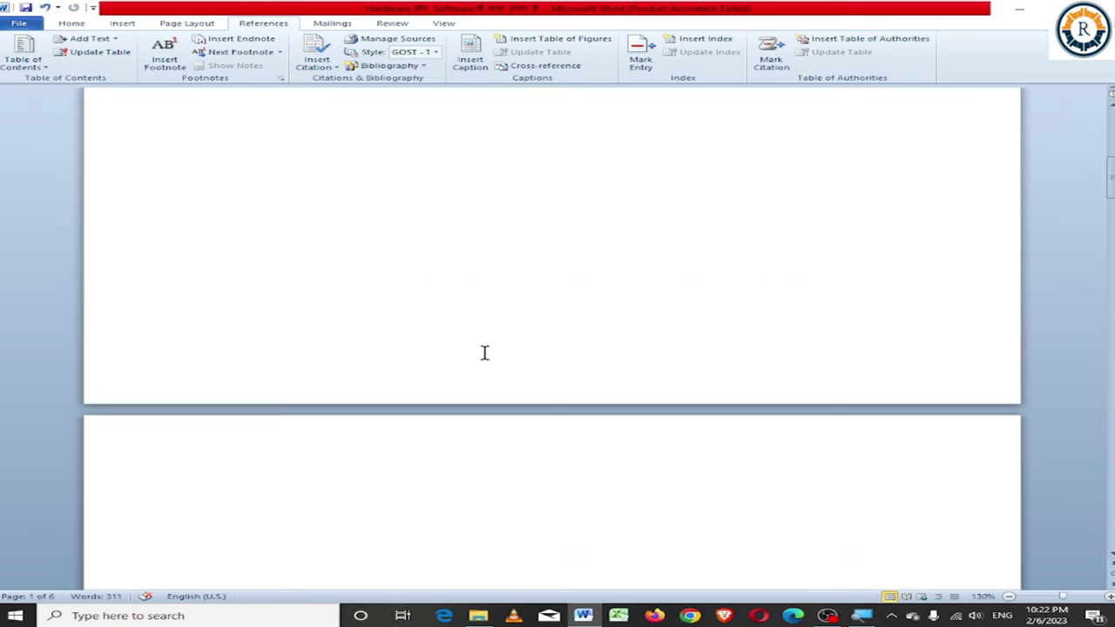
scroll(473, 340, "down", 3)
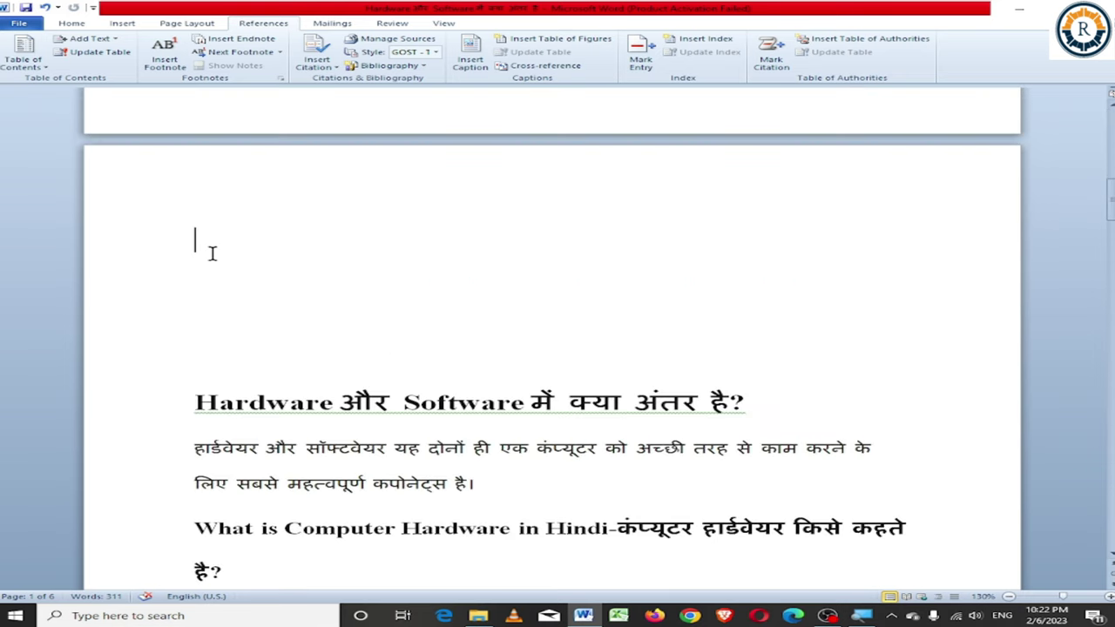
key("Delete")
key("Delete")
key("Delete")
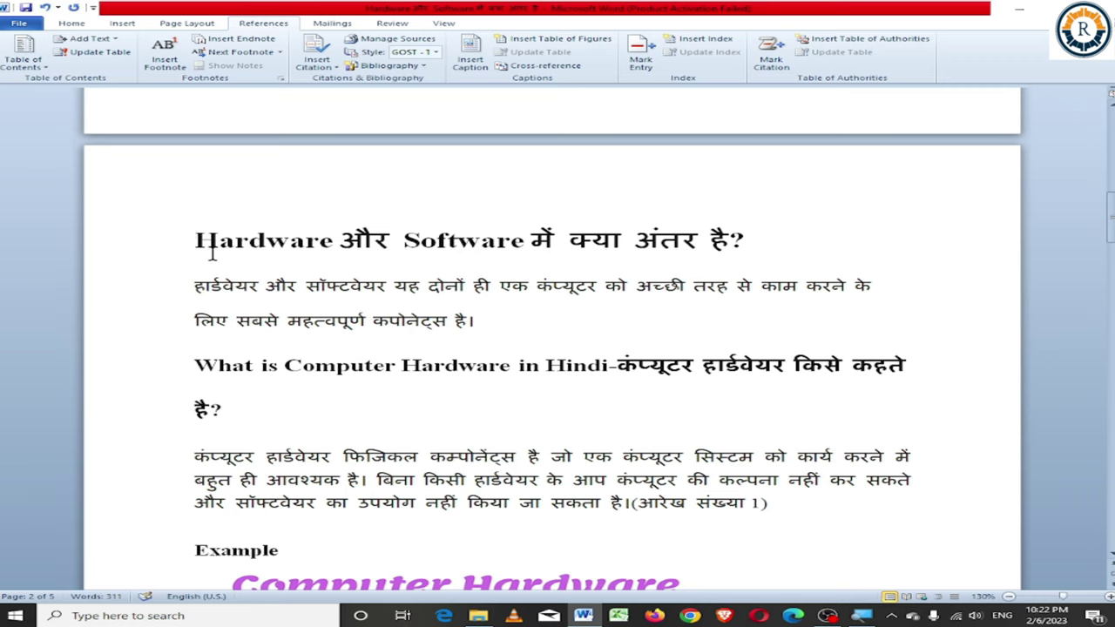
scroll(343, 260, "down", 15)
scroll(342, 260, "down", 5)
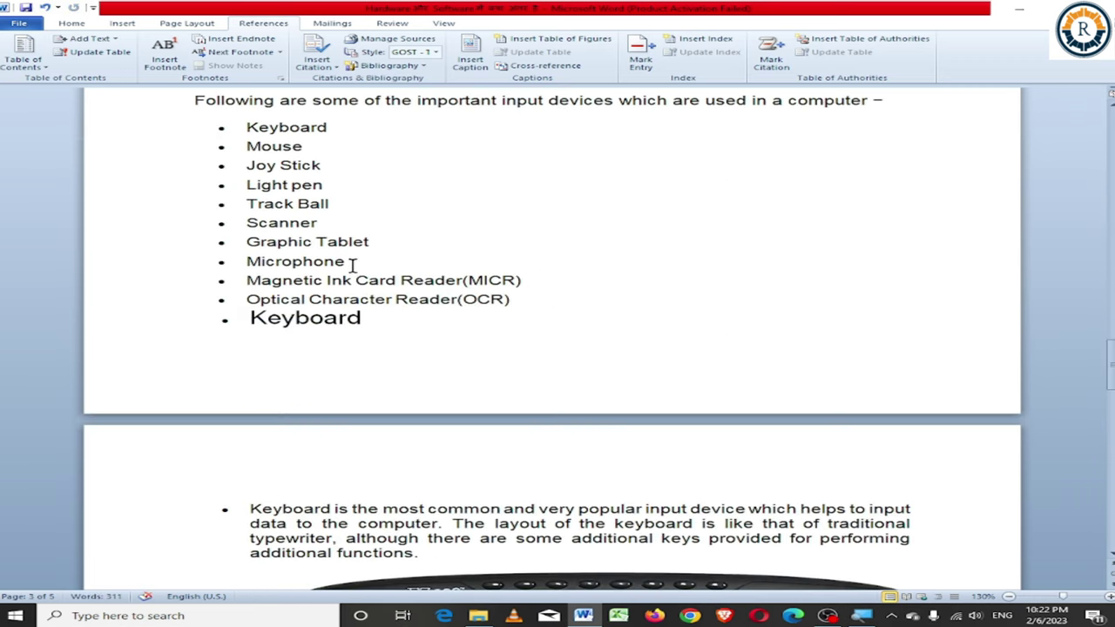
scroll(435, 273, "down", 4)
scroll(572, 273, "up", 10)
scroll(572, 274, "up", 8)
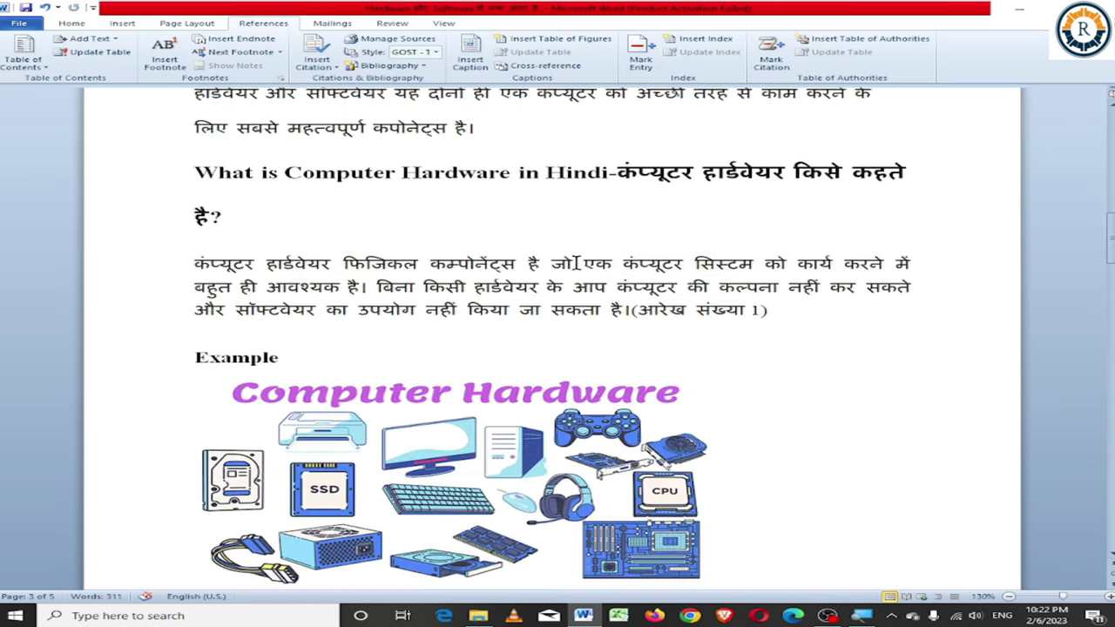
scroll(572, 274, "up", 10)
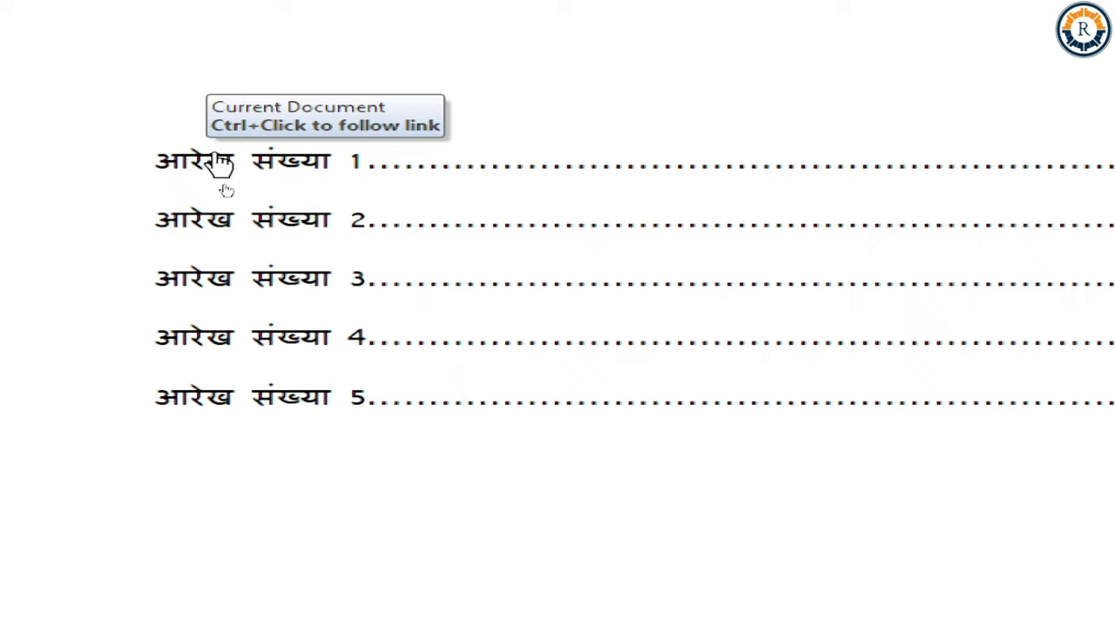
Step: Jump from the first table-of-figures entry to the आरेख संख्या 1 caption
left_click(222, 163, "ctrl")
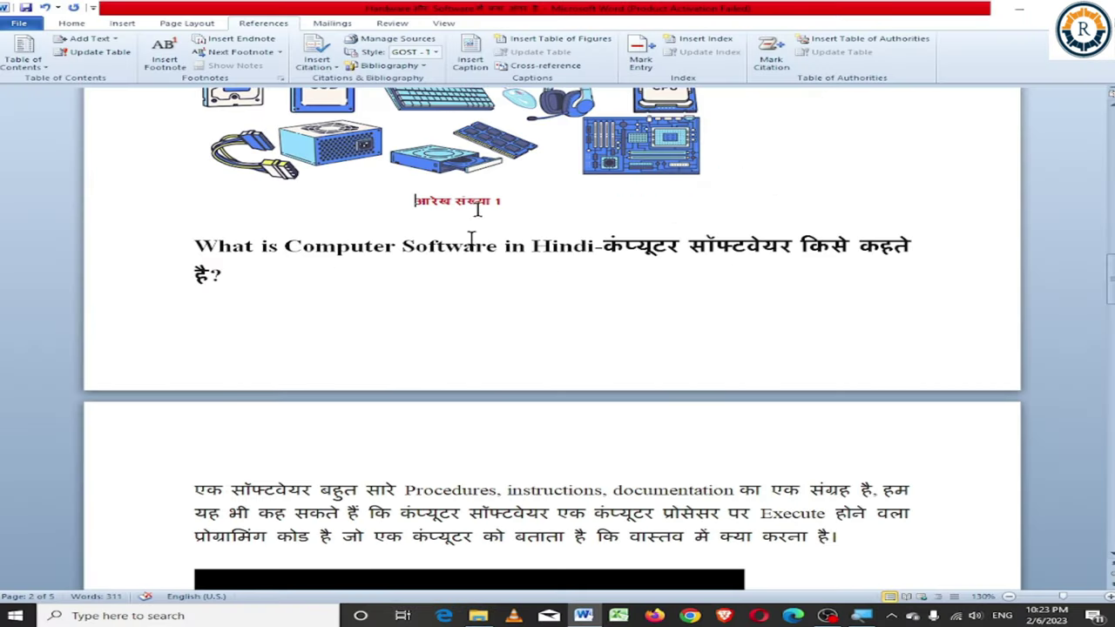
scroll(478, 209, "up", 3)
scroll(475, 266, "up", 10)
scroll(423, 267, "up", 10)
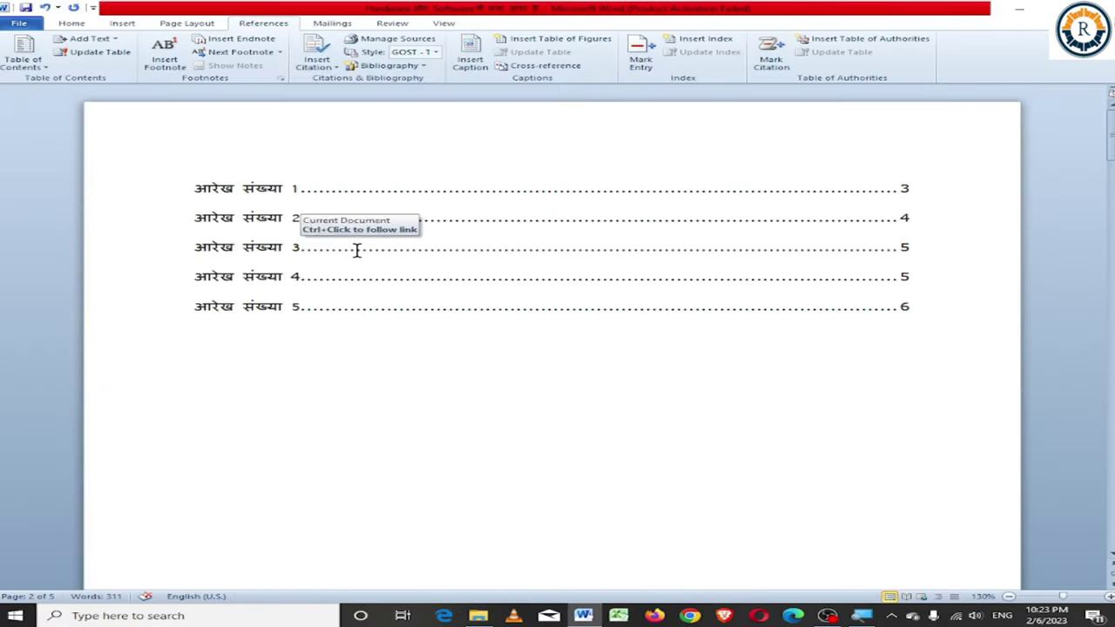
Step: Jump from the fifth entry to the आरेख संख्या 5 caption beneath the joystick image
left_click(223, 315, "ctrl")
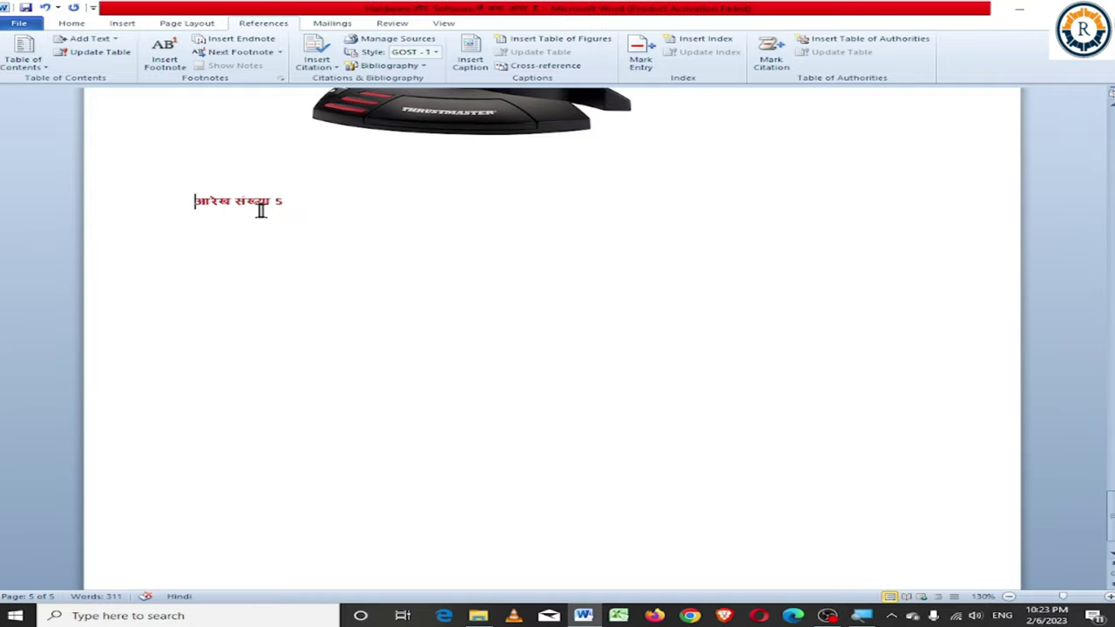
scroll(305, 217, "up", 1)
scroll(302, 221, "up", 2)
scroll(304, 218, "up", 8)
scroll(297, 226, "up", 7)
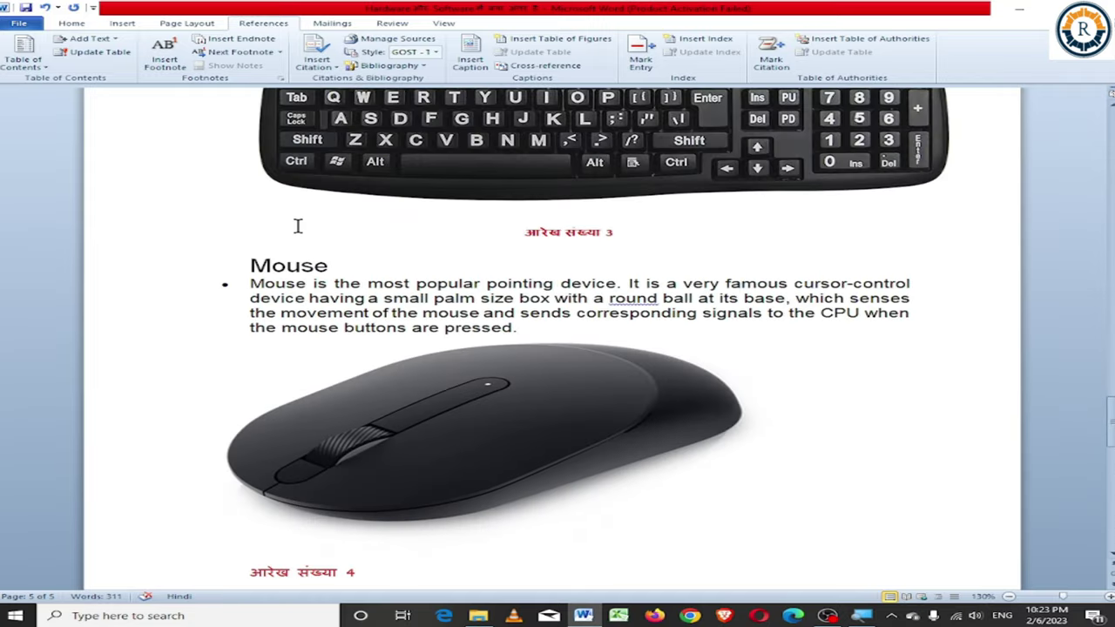
scroll(297, 225, "up", 5)
scroll(297, 226, "up", 5)
scroll(298, 227, "up", 7)
scroll(299, 228, "up", 7)
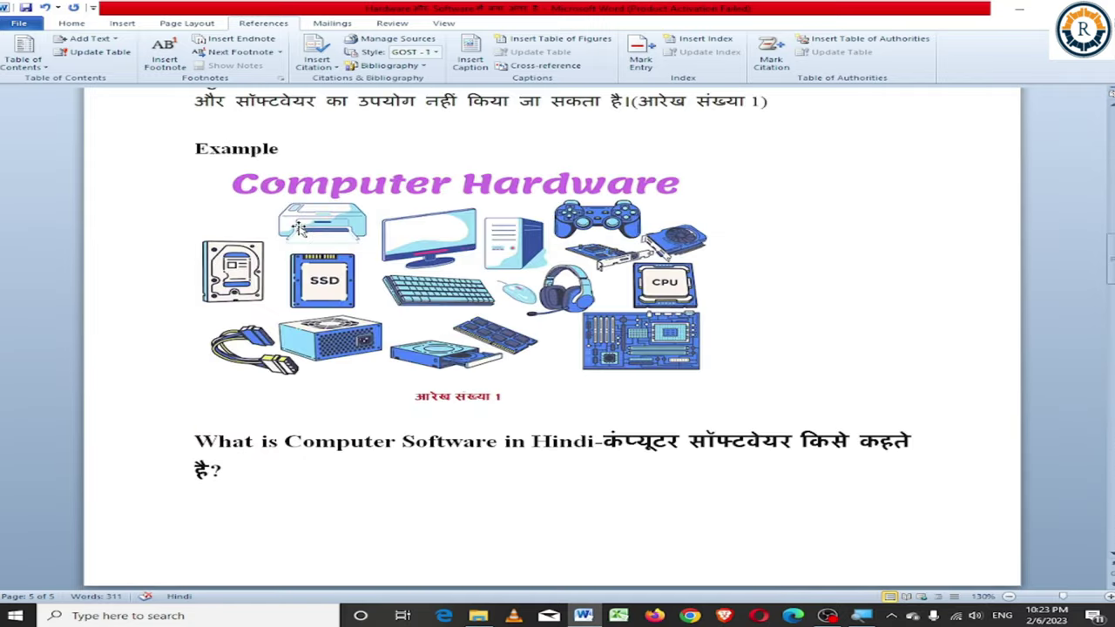
scroll(299, 229, "up", 5)
scroll(298, 226, "up", 5)
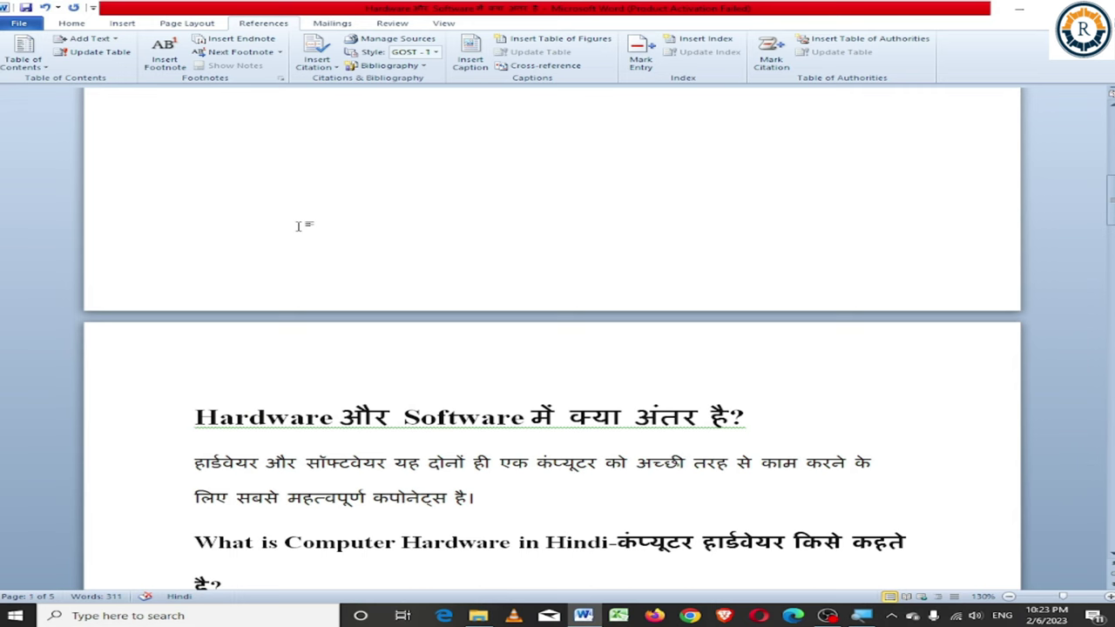
scroll(297, 226, "up", 5)
scroll(297, 227, "up", 4)
scroll(296, 225, "up", 1)
scroll(301, 225, "down", 4)
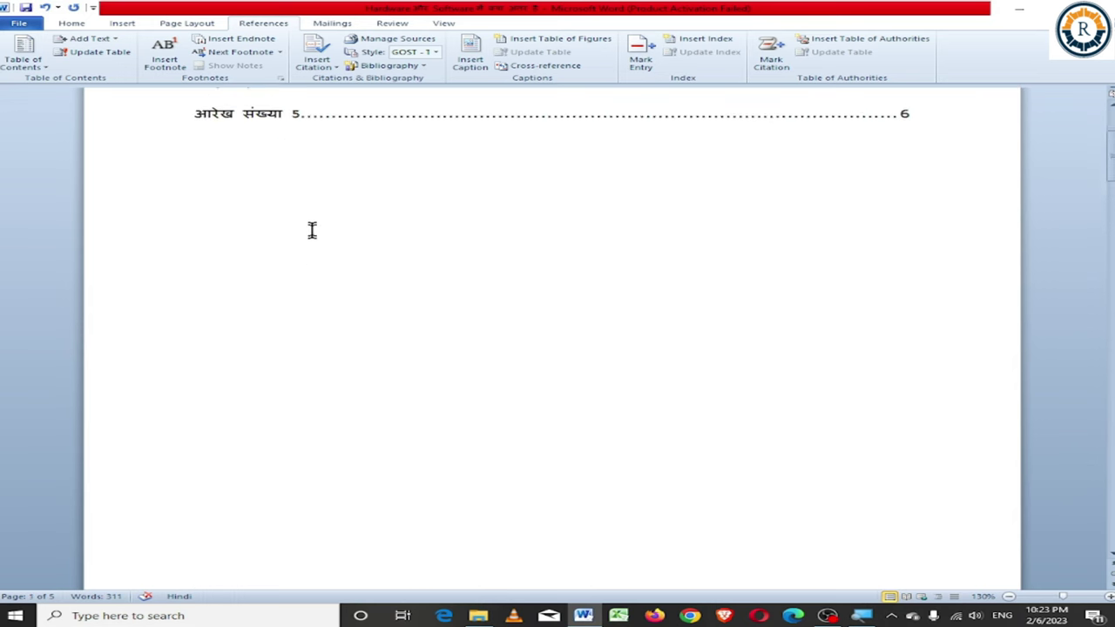
scroll(312, 230, "down", 3)
scroll(312, 235, "down", 5)
scroll(318, 240, "down", 5)
scroll(331, 248, "down", 1)
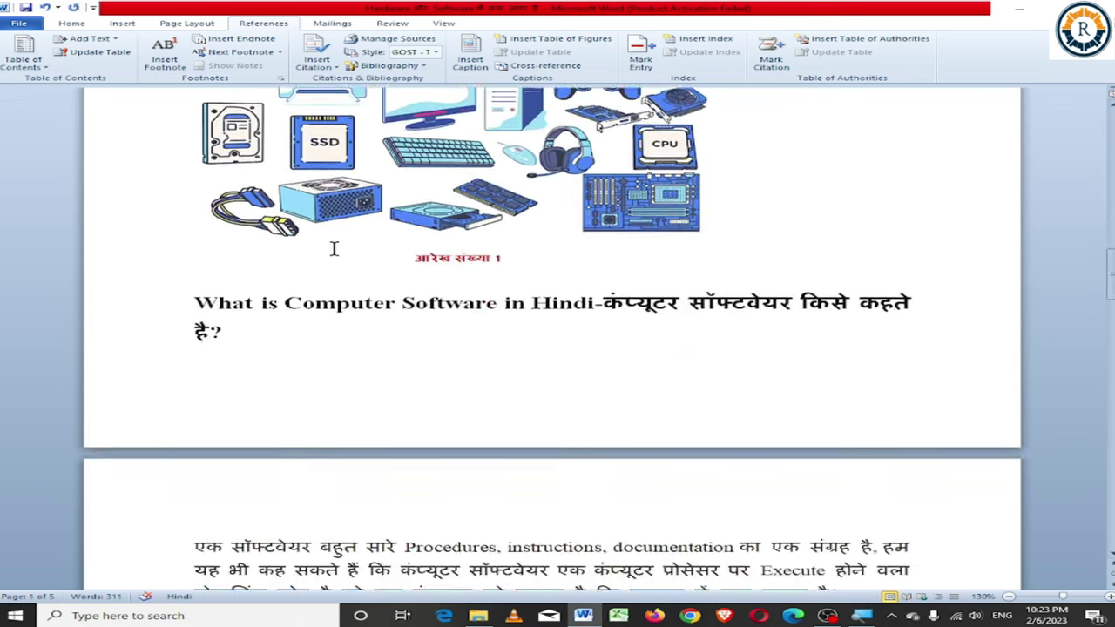
scroll(366, 265, "down", 5)
scroll(374, 270, "down", 3)
scroll(379, 268, "down", 5)
scroll(386, 269, "down", 5)
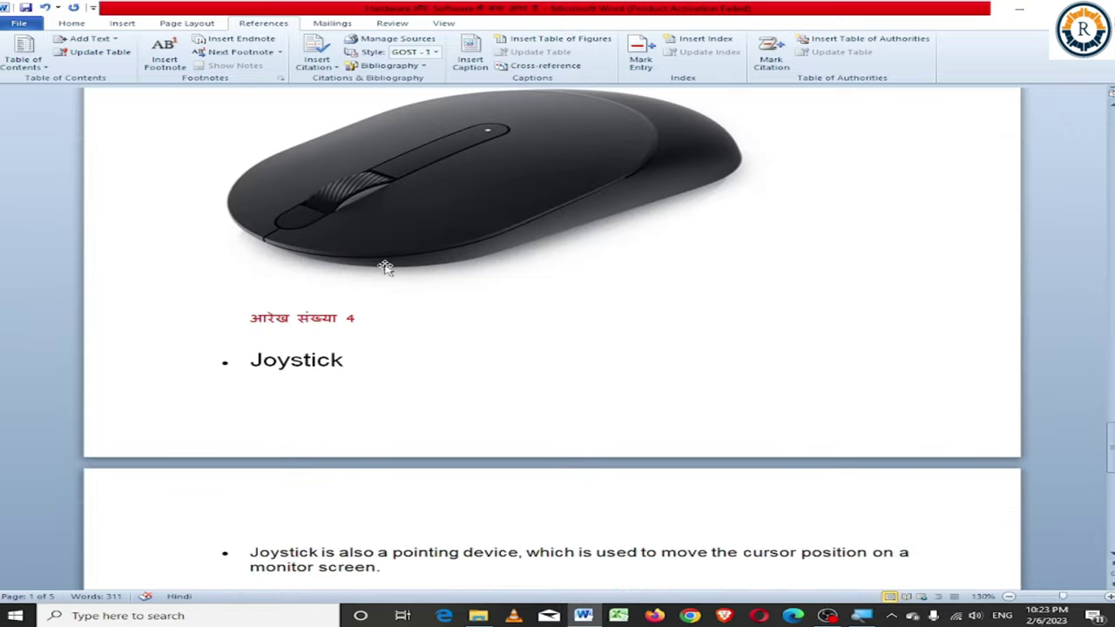
scroll(386, 269, "down", 2)
scroll(381, 264, "down", 5)
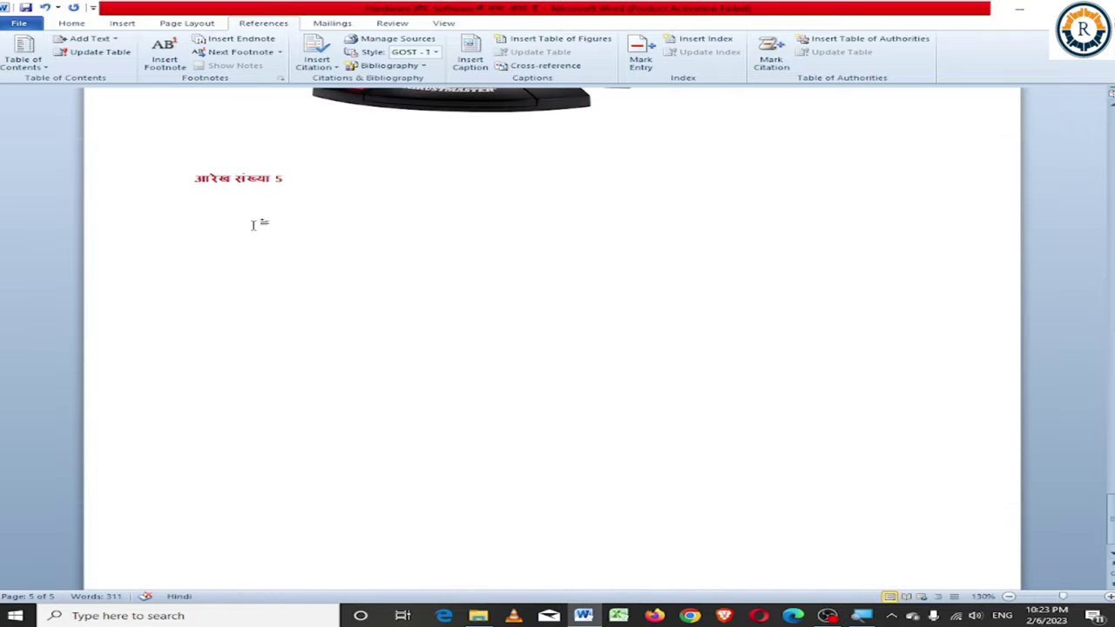
Step: Remove the आरेख संख्या 5 caption under the joystick image and return to the figure list
key("Delete")
scroll(271, 239, "up", 10)
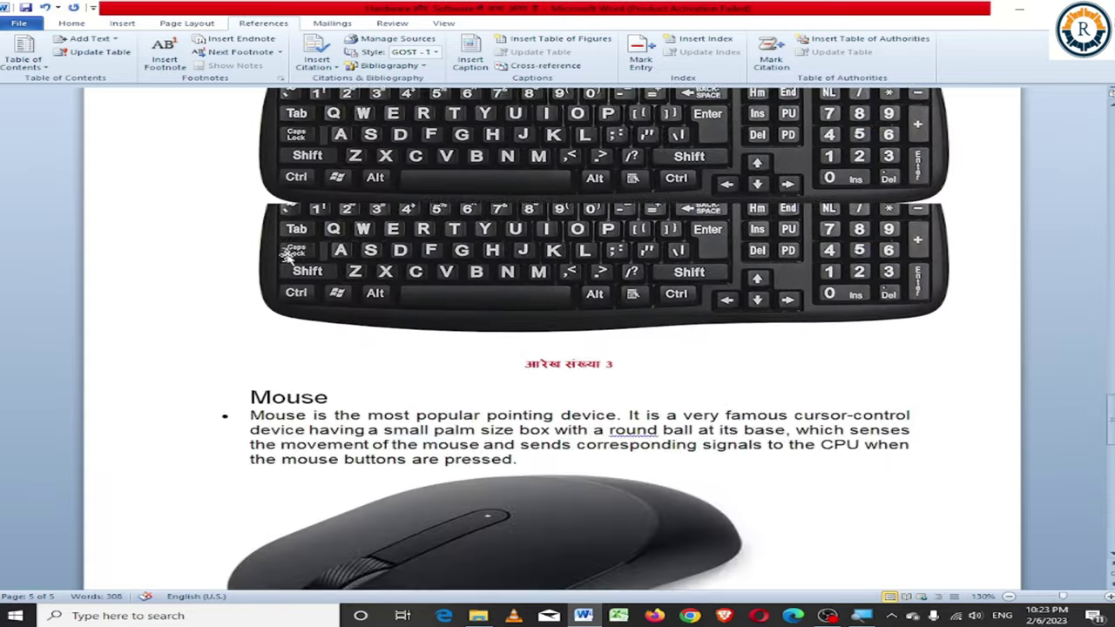
scroll(287, 253, "up", 5)
scroll(287, 253, "up", 5)
scroll(288, 257, "up", 5)
scroll(287, 252, "up", 5)
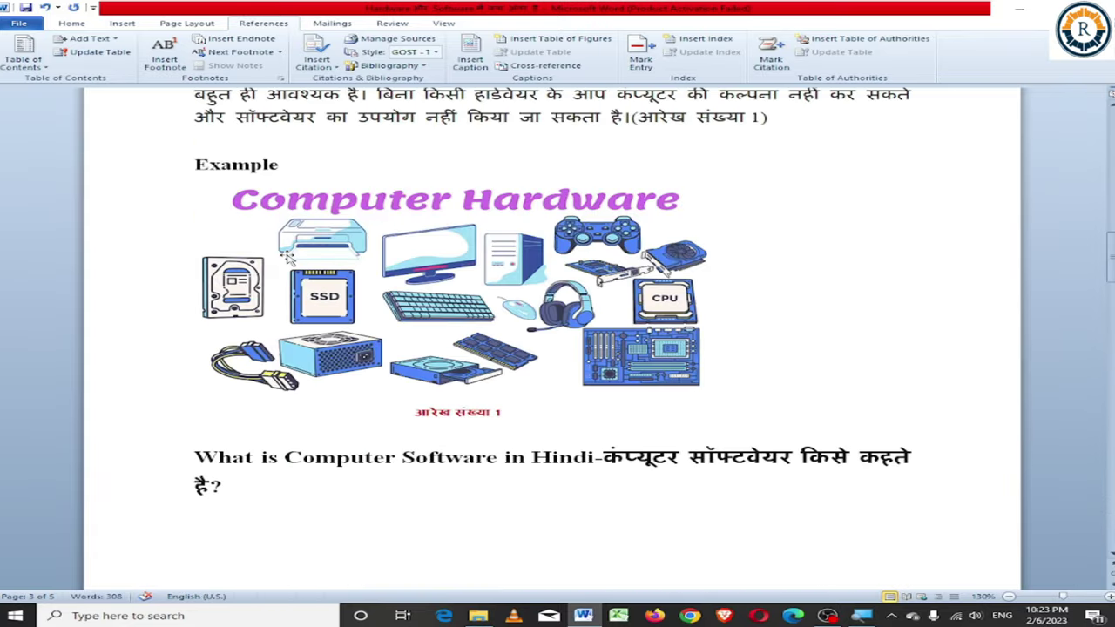
scroll(287, 252, "up", 5)
scroll(287, 252, "up", 5)
scroll(286, 254, "up", 3)
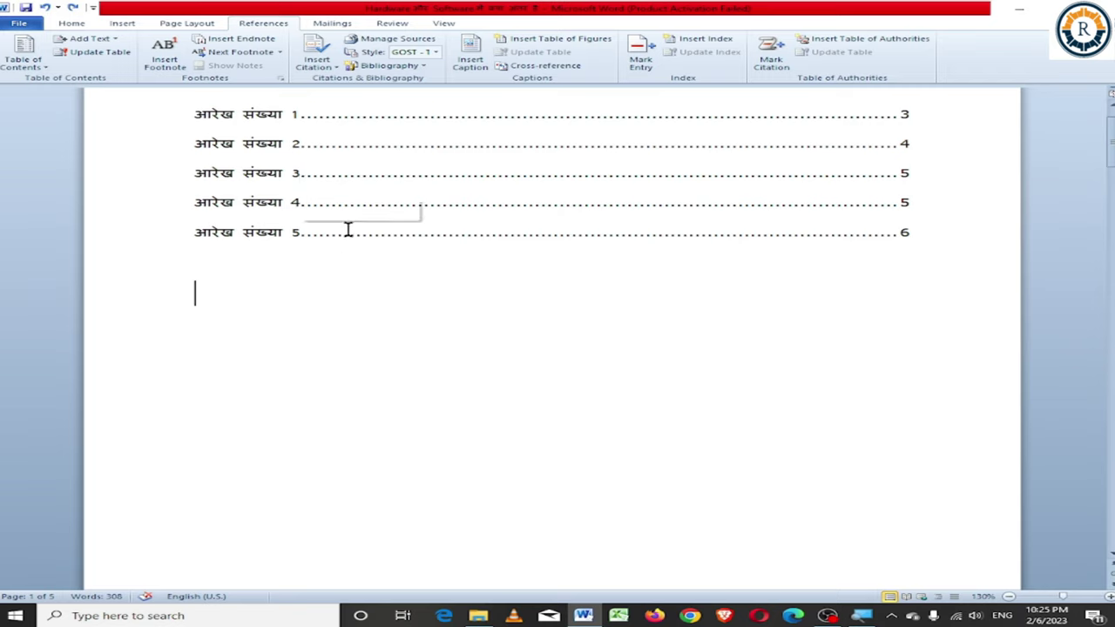
Step: Update the entire table of figures so it lists only आरेख संख्या 1 to 4
left_click(427, 186)
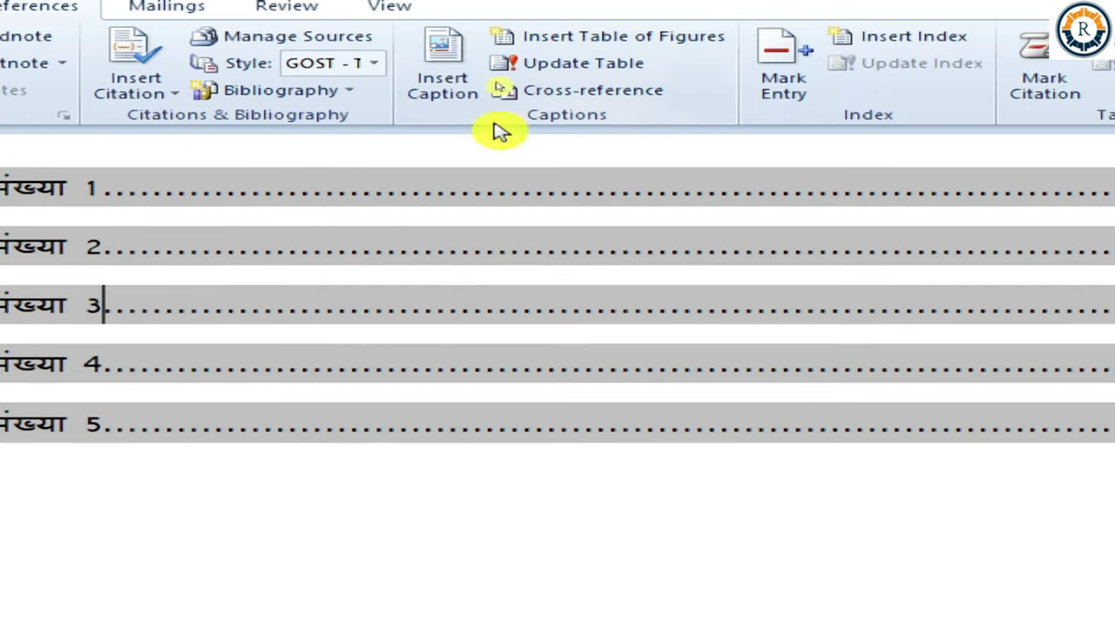
left_click(505, 68)
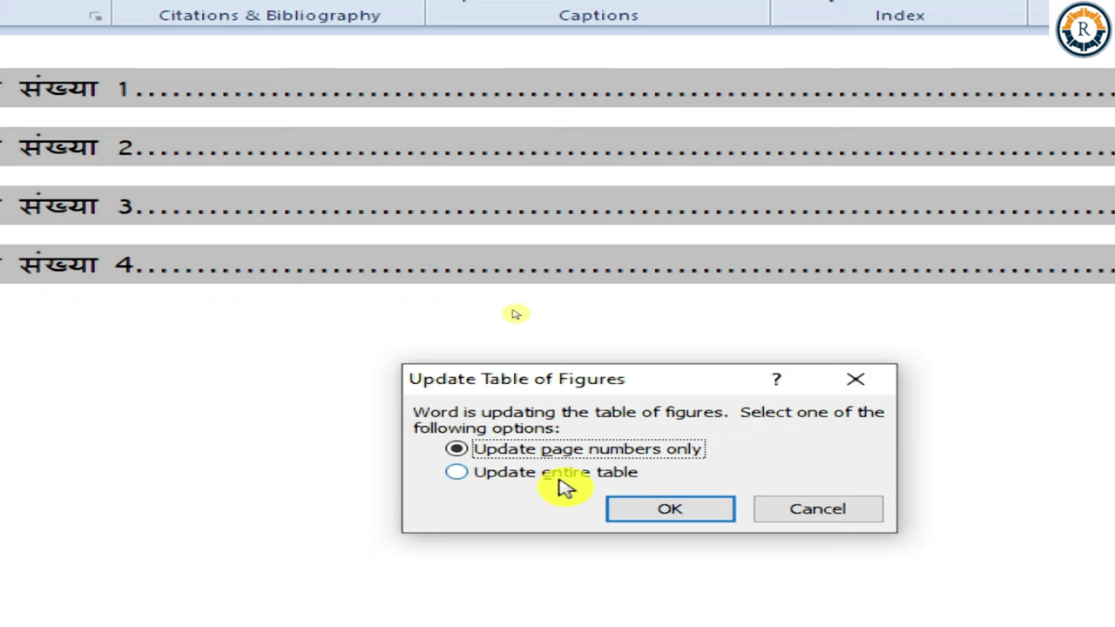
left_click(557, 477)
left_click(692, 514)
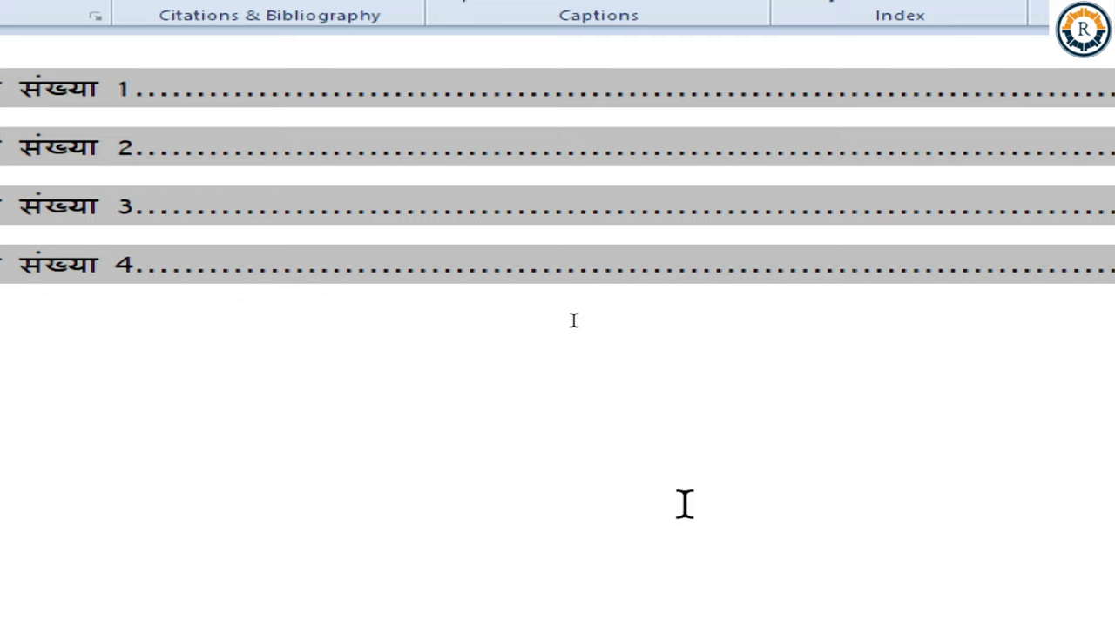